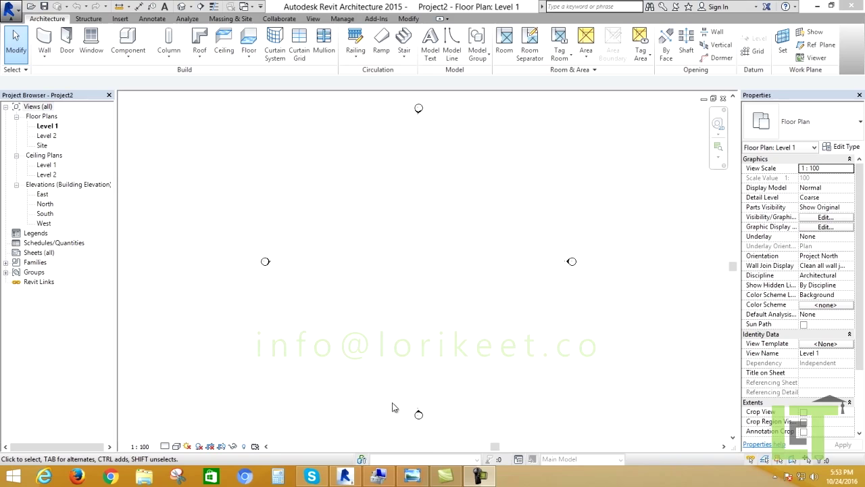
Check the twisting-tower reference image, then start an in-place mass with the default name Mass 1
click(413, 478)
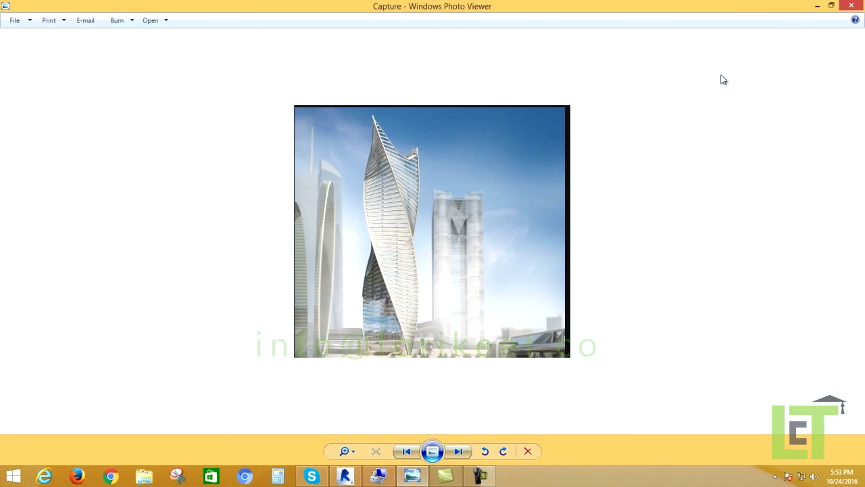
click(816, 8)
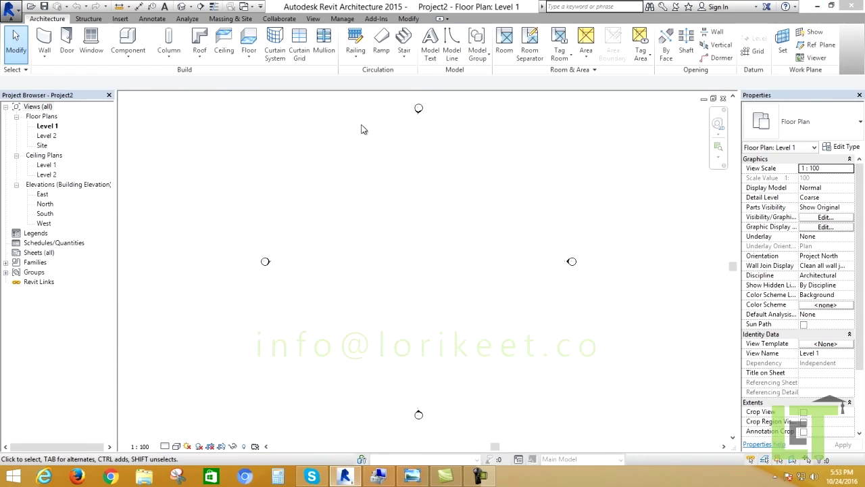
click(238, 19)
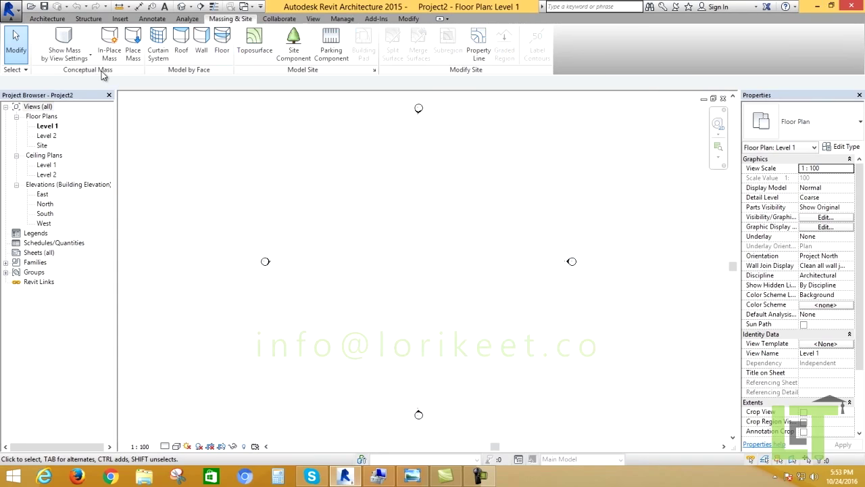
click(112, 50)
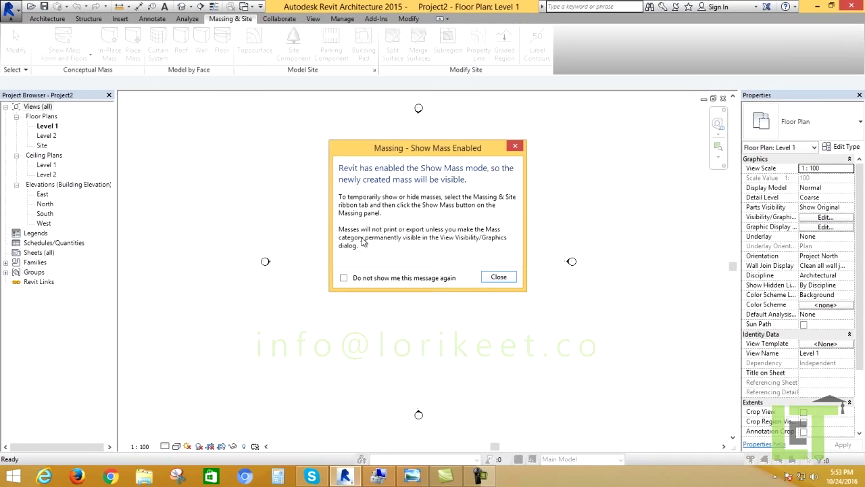
drag(383, 152, 365, 152)
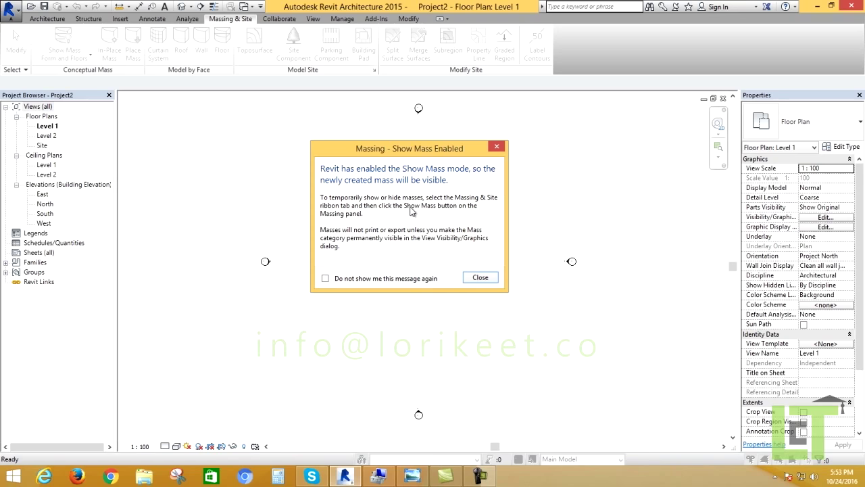
click(479, 279)
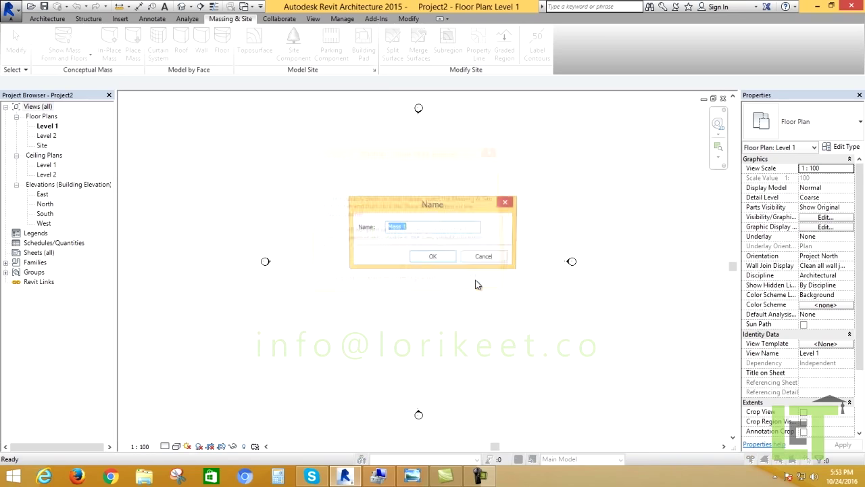
click(434, 257)
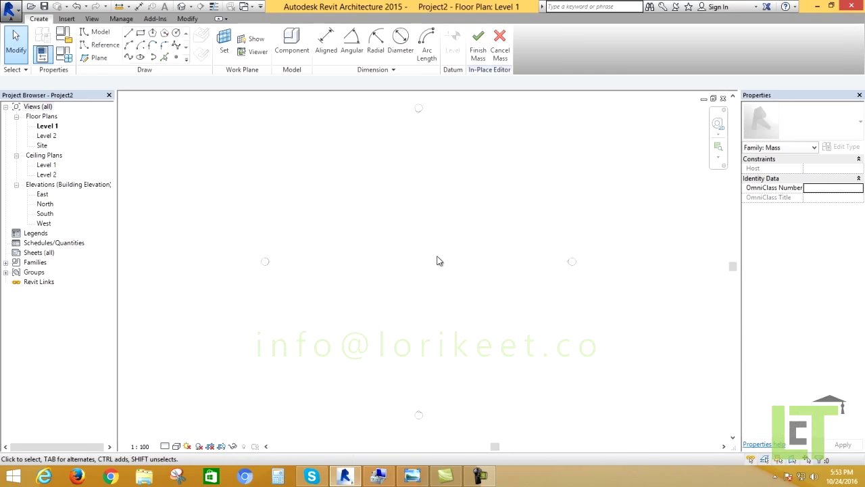
Start the Model Line tool and cancel a misplaced first line
scroll(444, 263, up, 2)
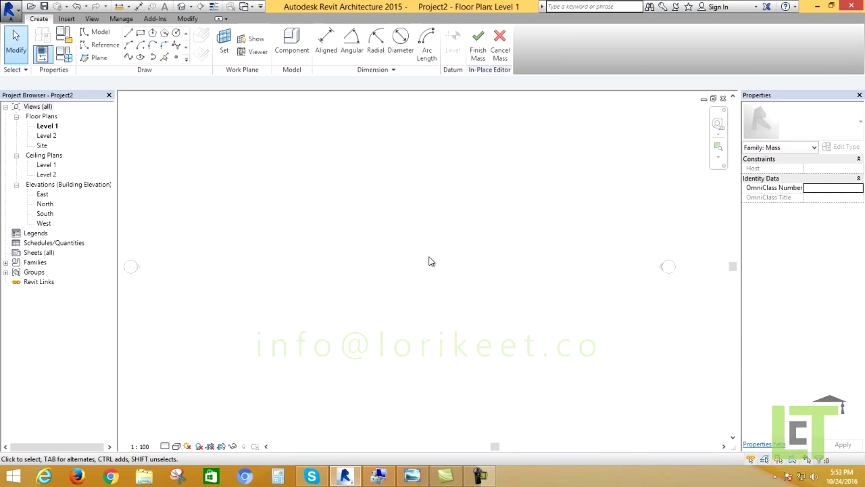
click(129, 34)
click(254, 177)
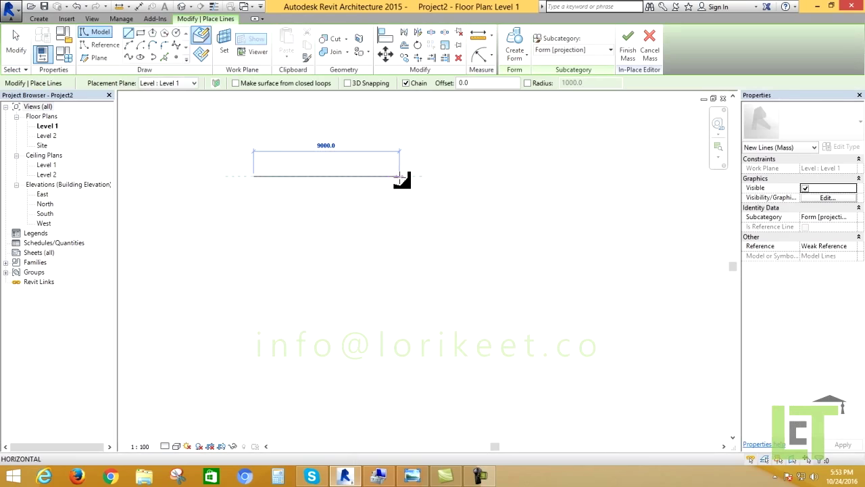
scroll(400, 177, down, 2)
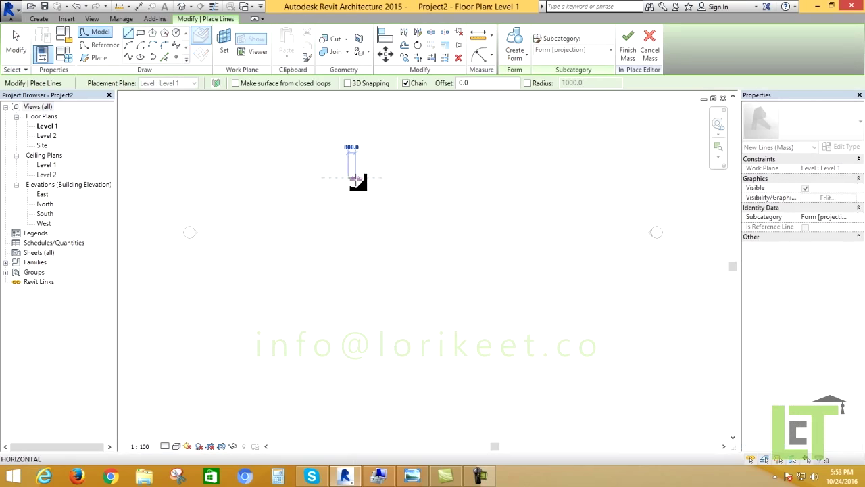
right_click(299, 163)
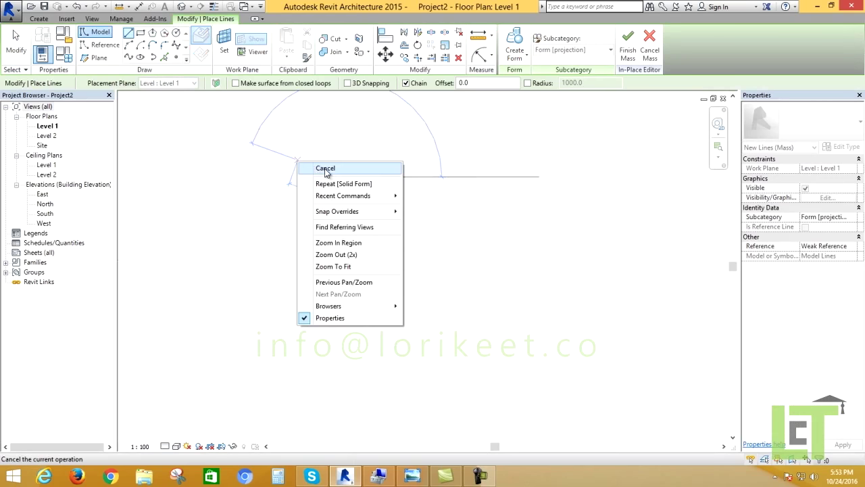
click(325, 168)
Chain the cross outline's edges around the upper arm and down the right arm
click(271, 205)
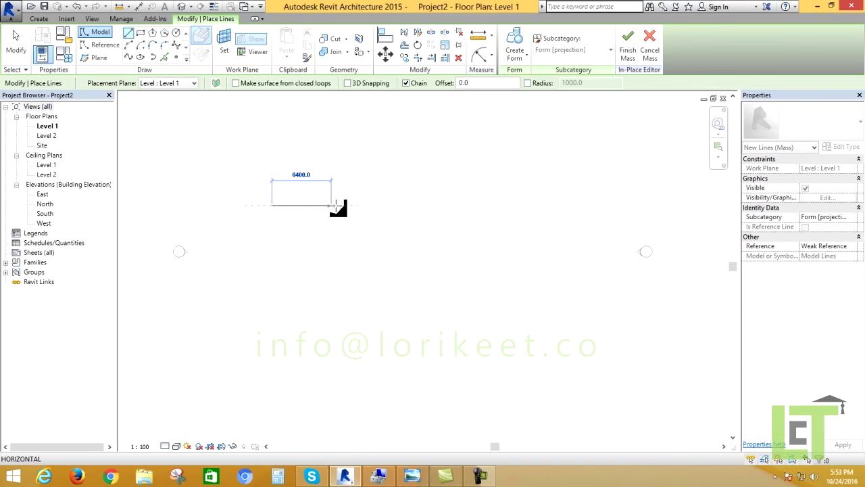
click(369, 204)
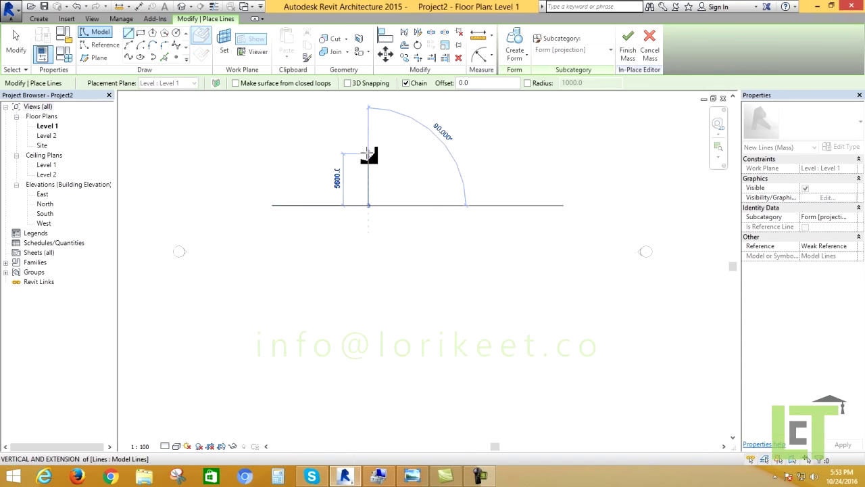
click(368, 122)
click(490, 122)
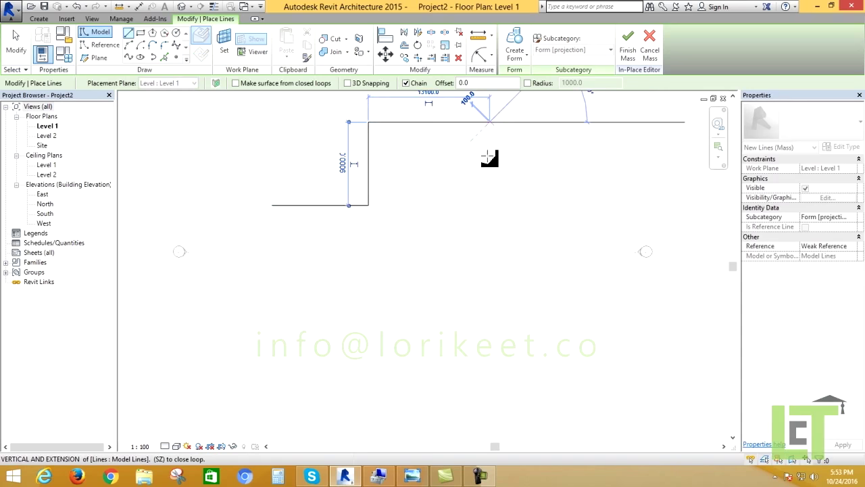
click(490, 205)
click(574, 205)
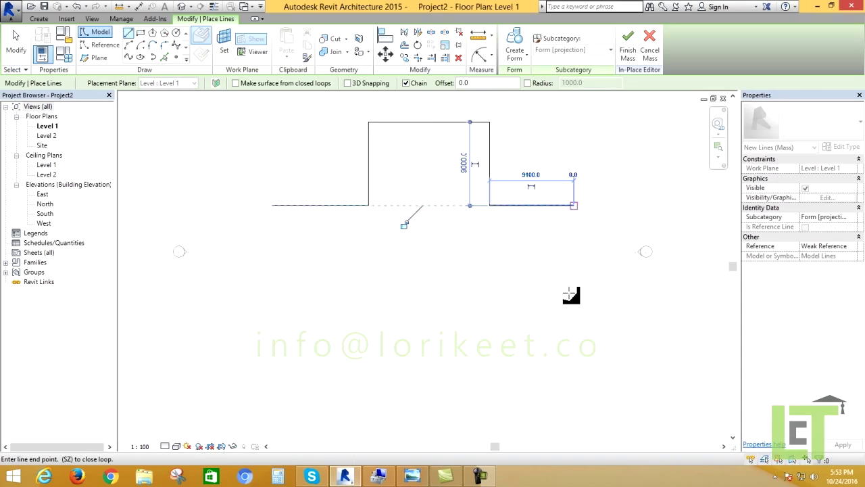
click(551, 315)
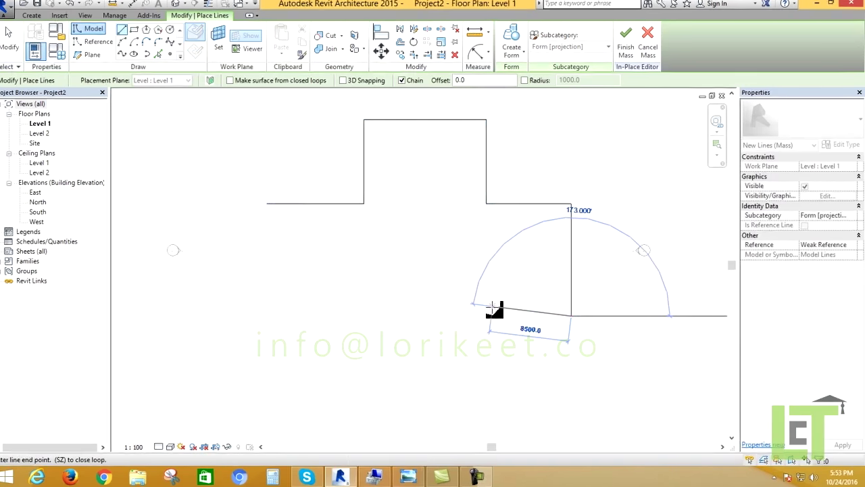
Draw the lower and left arms to close the cross outline, then stop drawing
click(490, 316)
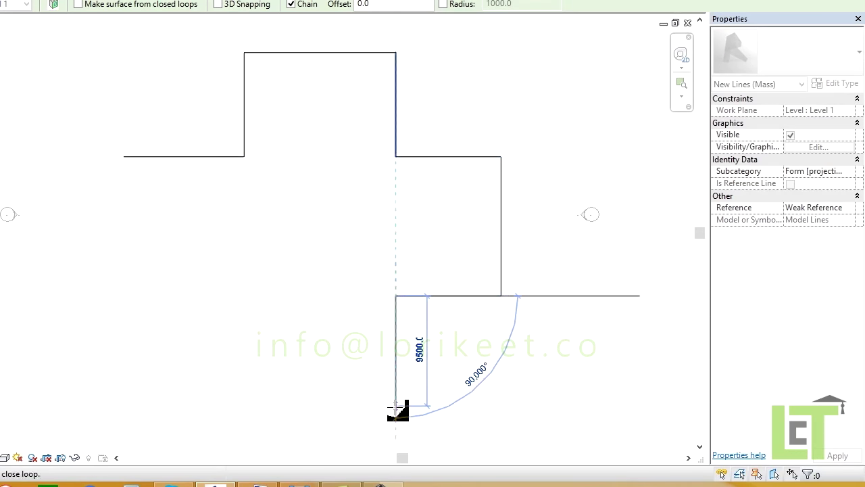
click(395, 407)
click(244, 406)
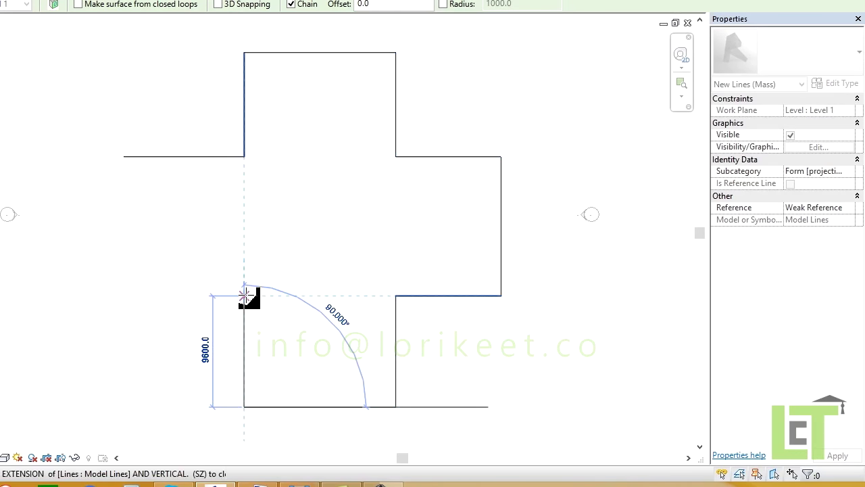
click(245, 295)
click(123, 295)
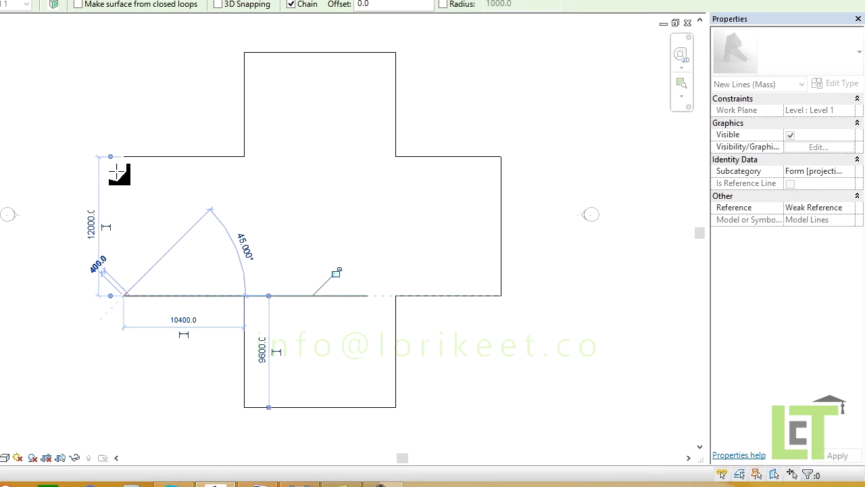
click(123, 157)
right_click(156, 115)
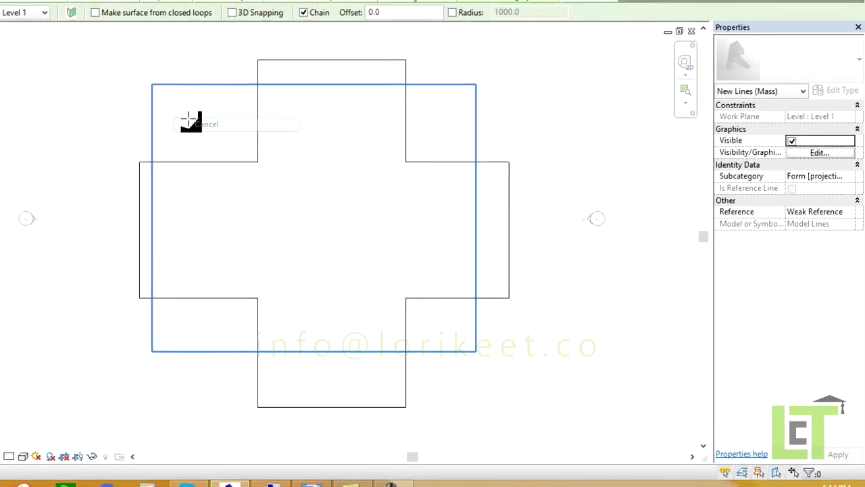
click(305, 160)
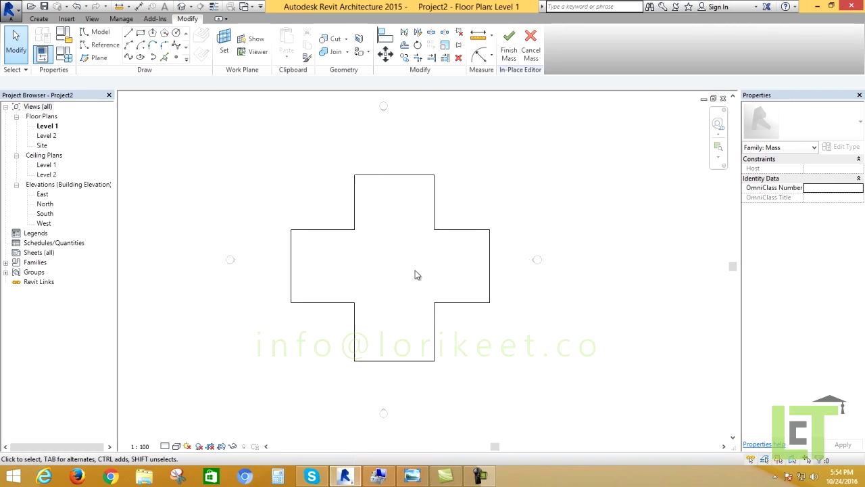
Extrude the selected cross outline into a solid form
click(436, 230)
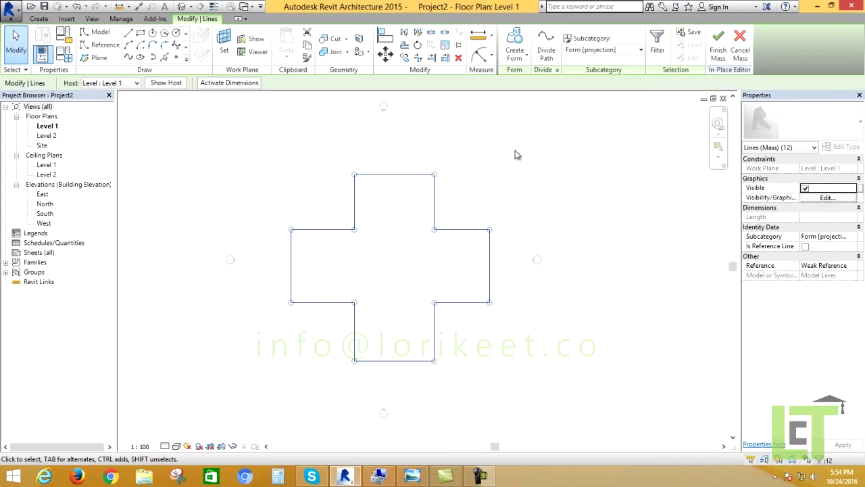
click(515, 54)
click(521, 79)
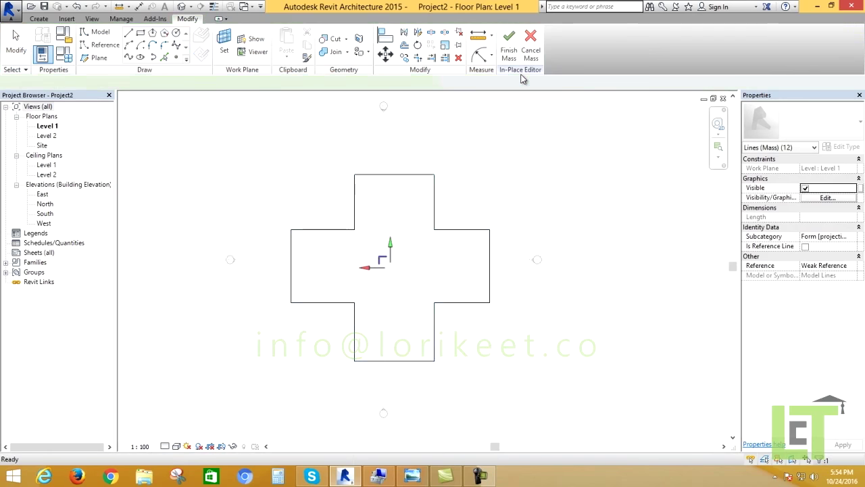
View the mass in 3D with the Realistic visual style and orbit it
click(181, 6)
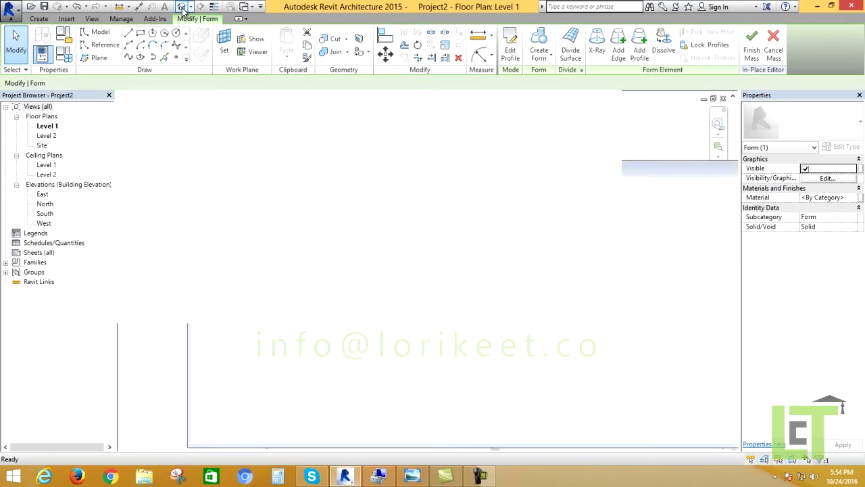
click(176, 447)
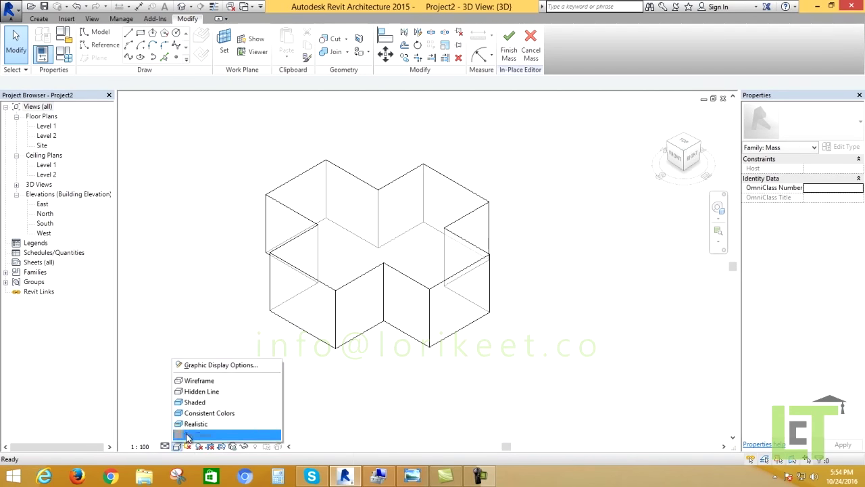
click(194, 427)
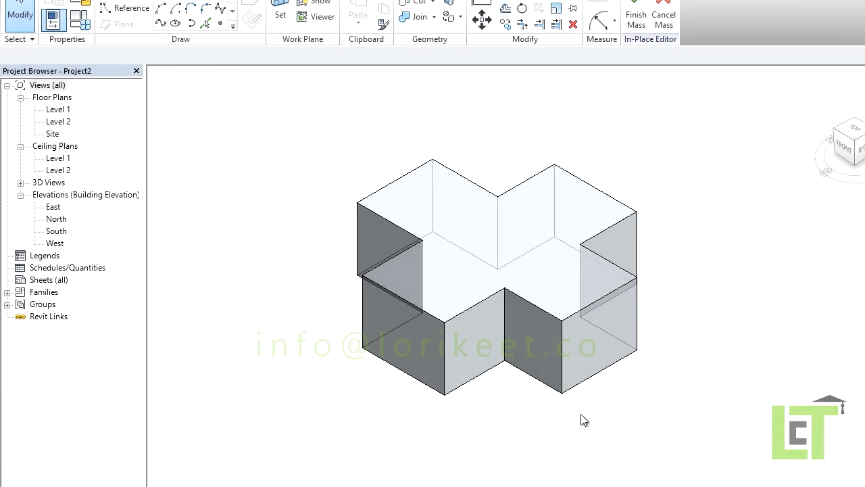
shift+middle_drag(554, 382, 488, 366)
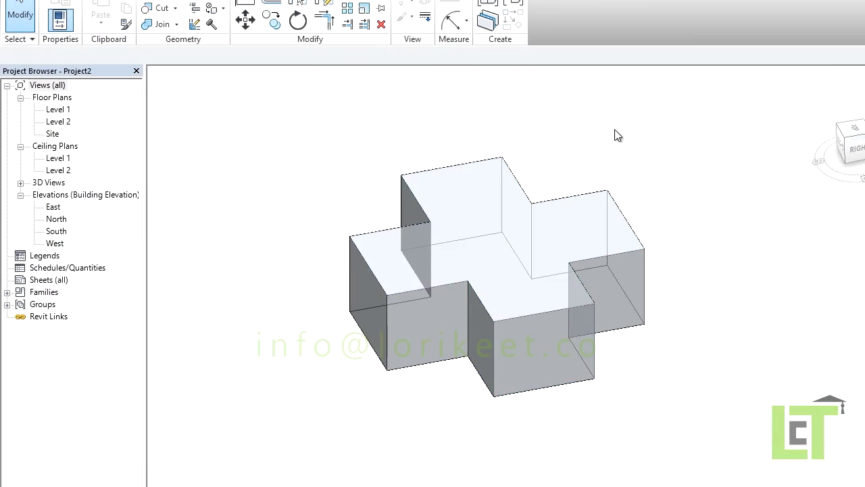
In the South elevation, start the Level tool with a 4000 offset
double_click(56, 232)
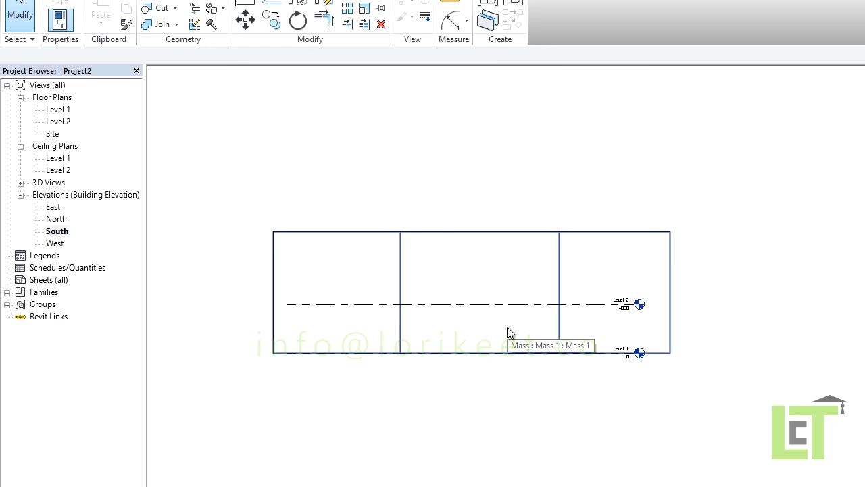
key(l)
key(l)
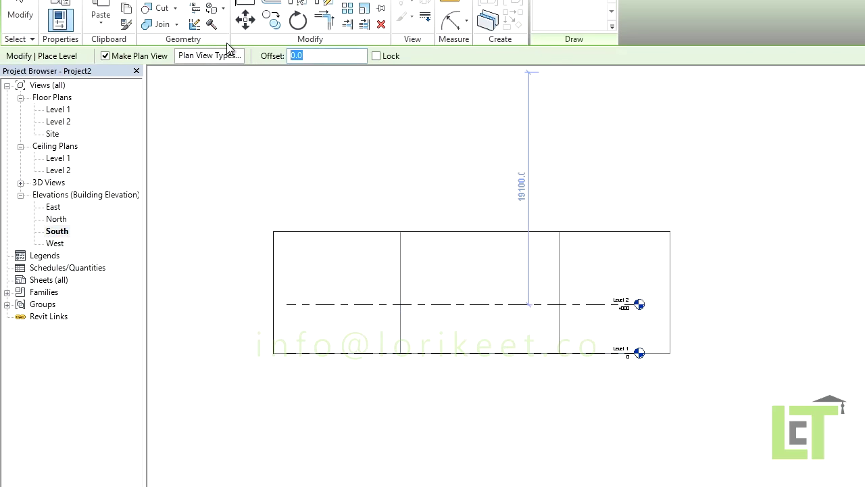
text(40)
text(00)
key(Return)
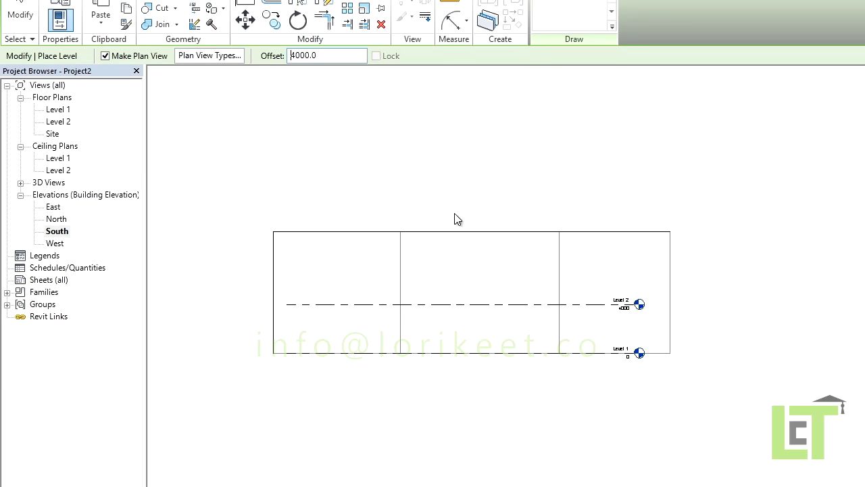
Stack Levels 3 through 9, each 4000 above the previous one
click(461, 303)
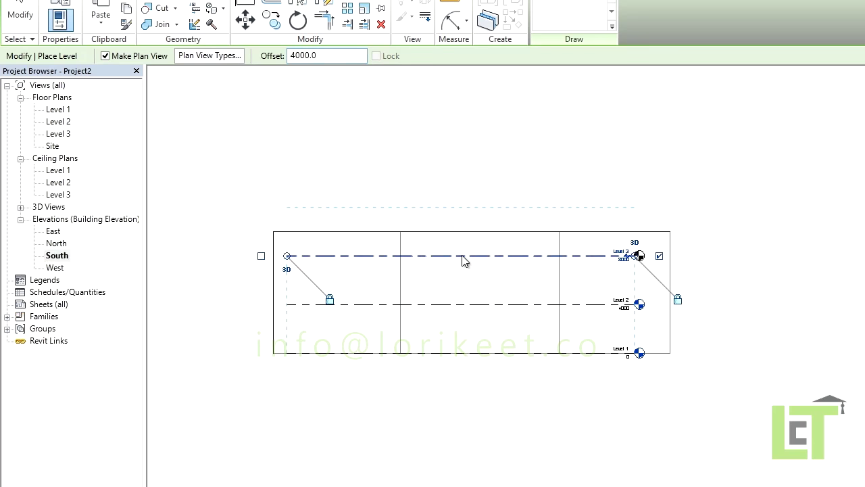
click(464, 255)
click(473, 202)
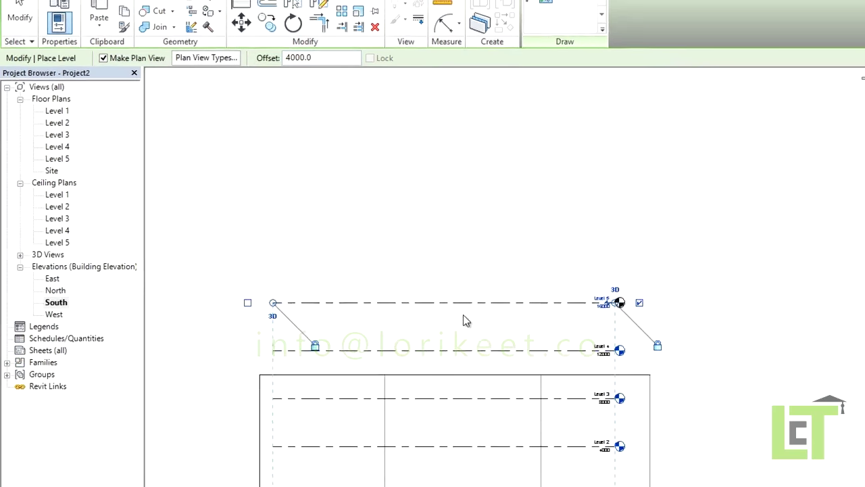
click(376, 271)
click(384, 245)
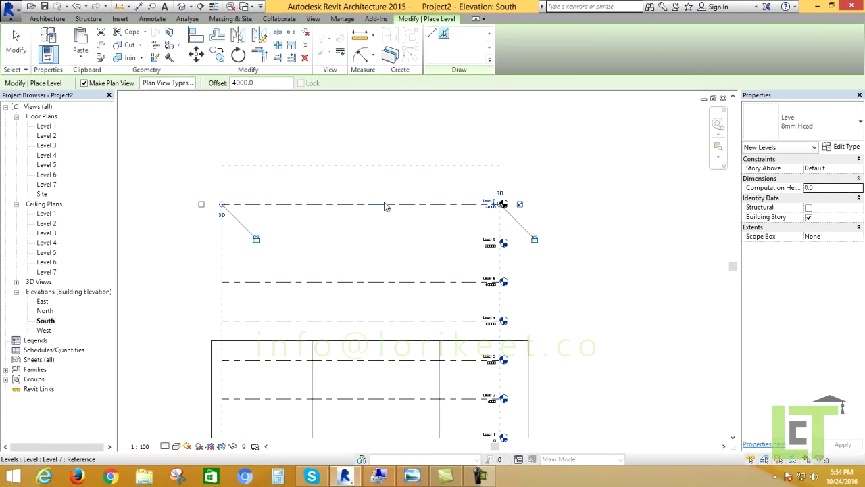
click(385, 204)
click(383, 166)
Add Levels 10 through 15 at the same 4000 spacing, then stop placing levels
scroll(380, 274, down, 3)
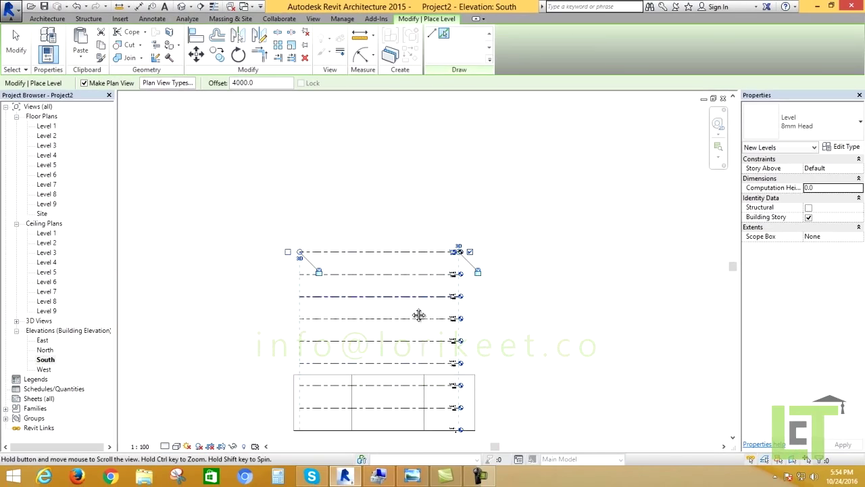
click(402, 239)
click(401, 217)
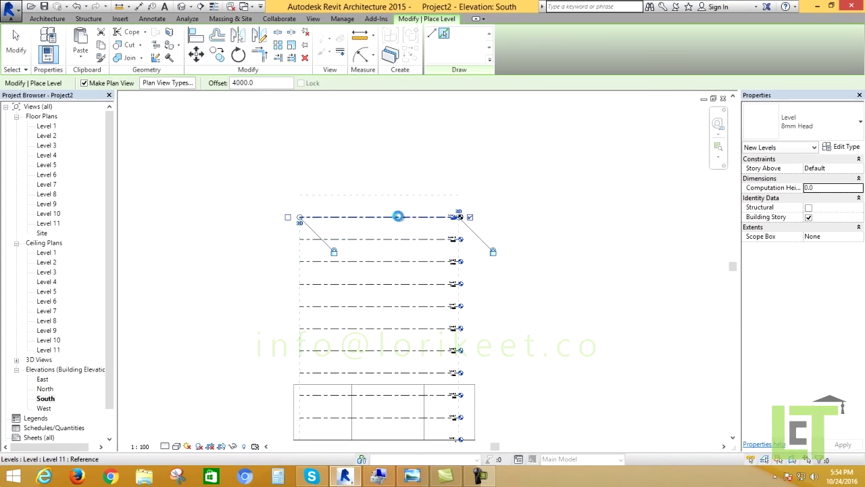
click(399, 194)
click(400, 172)
click(404, 151)
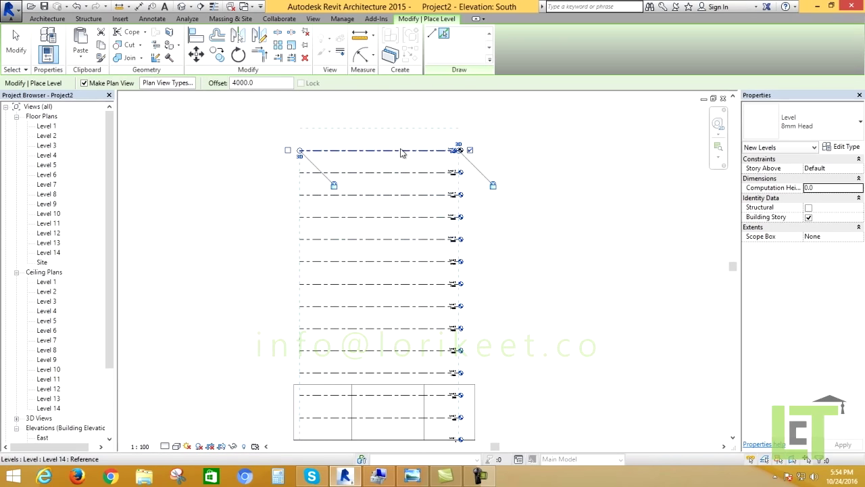
click(406, 128)
scroll(439, 203, down, 2)
right_click(512, 214)
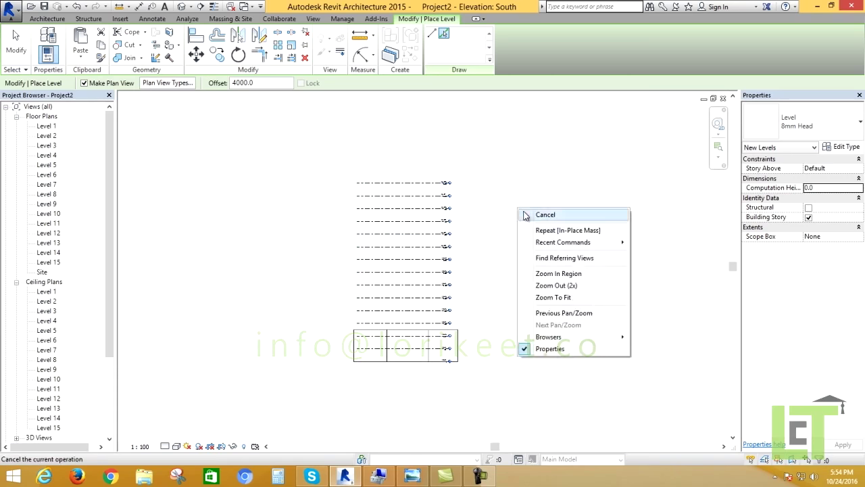
click(536, 214)
Drag the cross mass's top up to Level 15
click(407, 335)
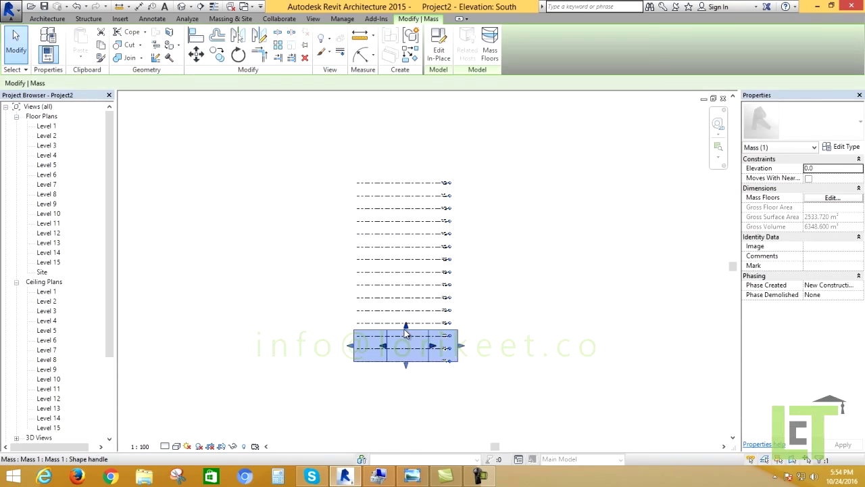
drag(409, 320, 406, 195)
scroll(404, 197, up, 1)
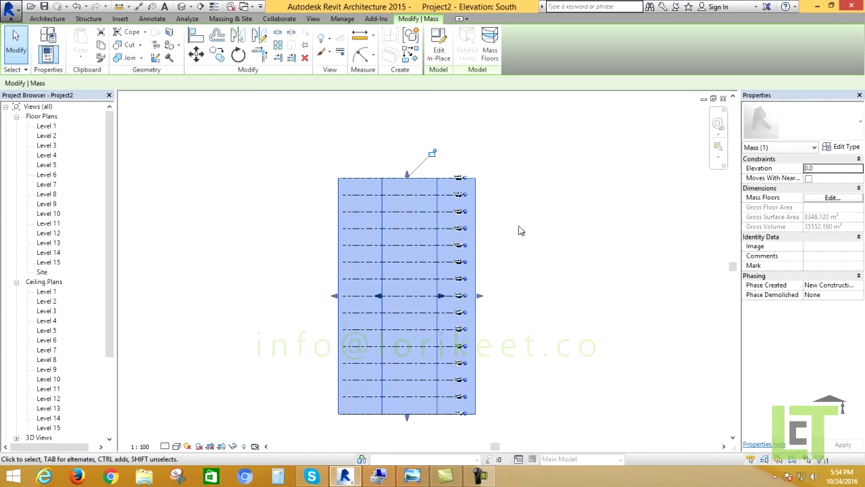
scroll(400, 174, up, 1)
click(391, 177)
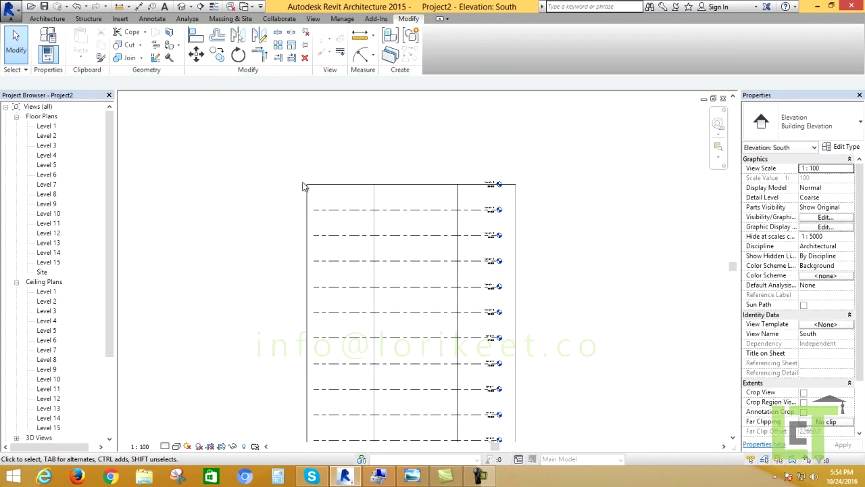
scroll(304, 184, down, 1)
scroll(304, 184, down, 1)
In the 3D view, select Mass 1 and reopen it with Edit In-Place
click(182, 6)
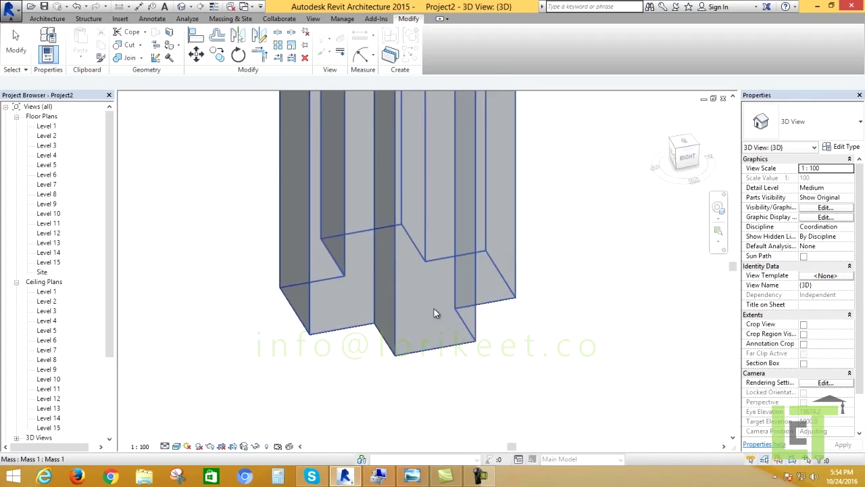
scroll(427, 338, down, 1)
scroll(403, 355, down, 3)
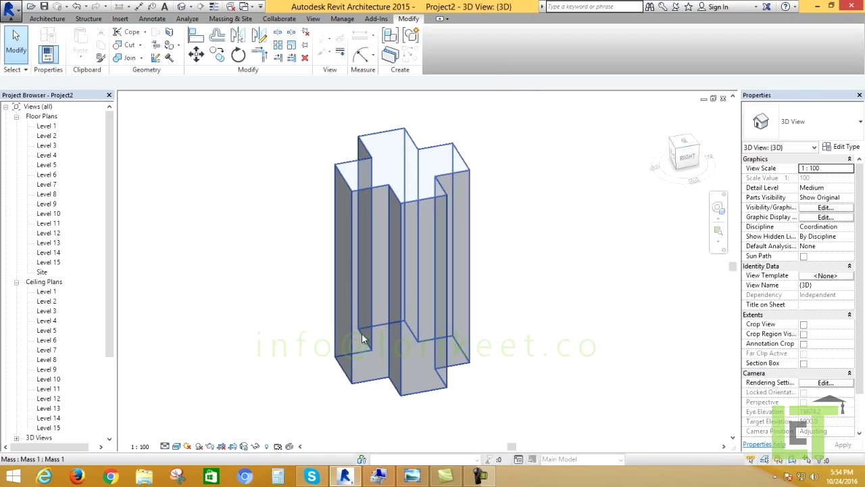
shift+middle_drag(361, 333, 569, 298)
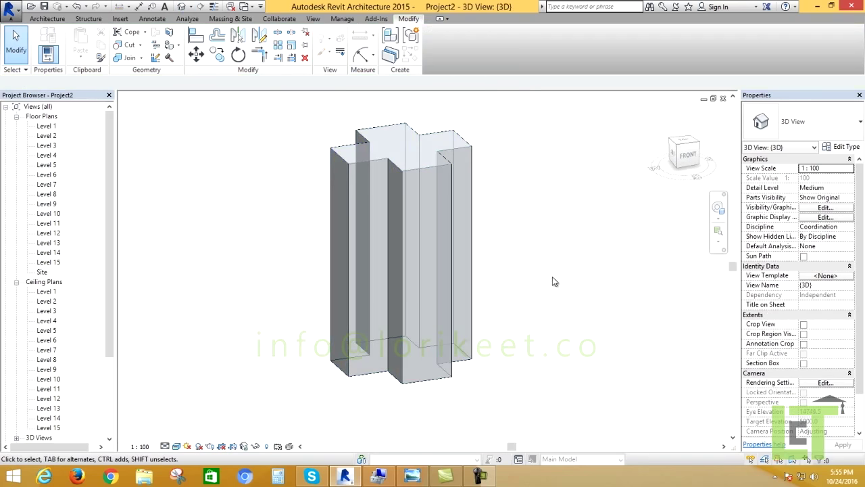
click(421, 277)
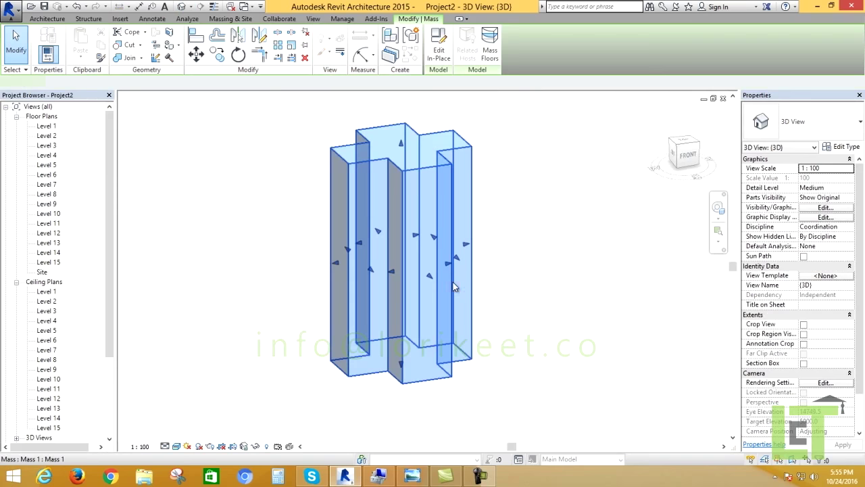
click(440, 54)
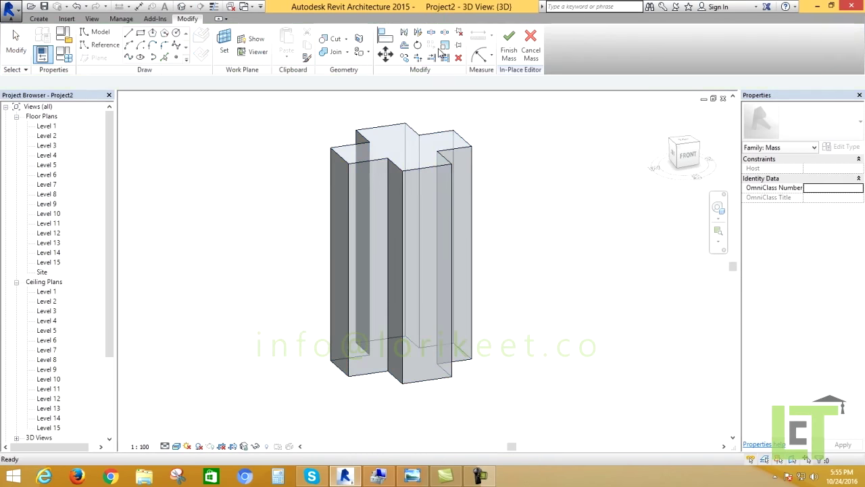
mouse_move(405, 292)
shift+middle_down()
mouse_move(444, 304)
mouse_move(487, 286)
mouse_move(473, 288)
mouse_move(531, 296)
mouse_move(422, 299)
shift+middle_up()
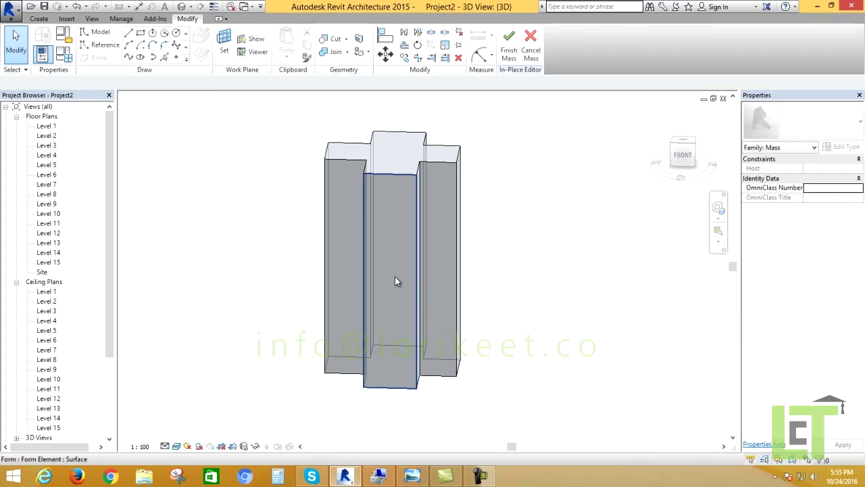
Add a profile at the form's mid-height and rotate it 64° with RO
click(397, 279)
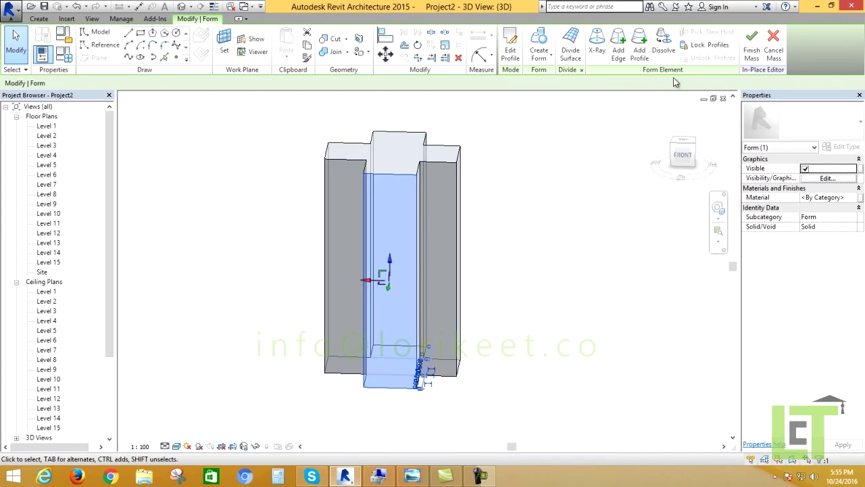
click(640, 61)
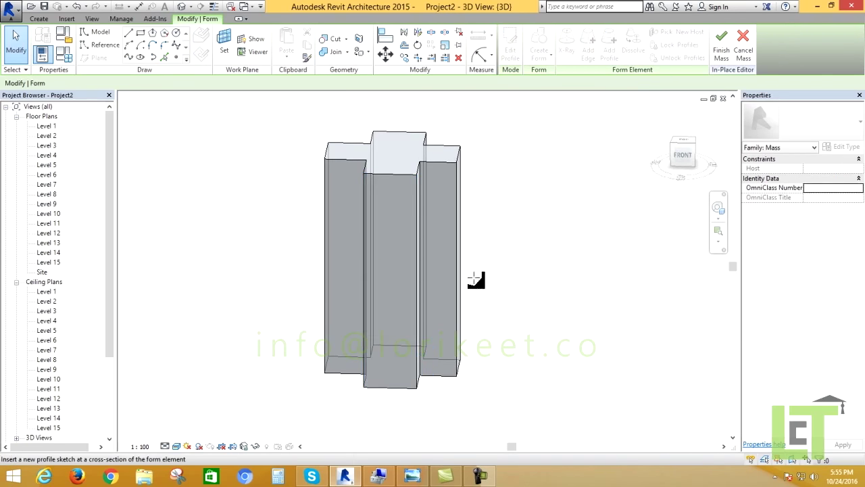
shift+middle_drag(464, 299, 605, 278)
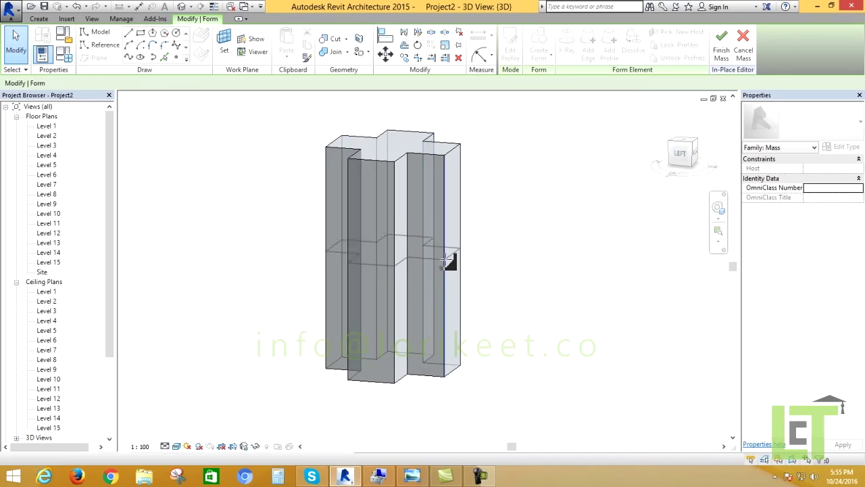
click(432, 226)
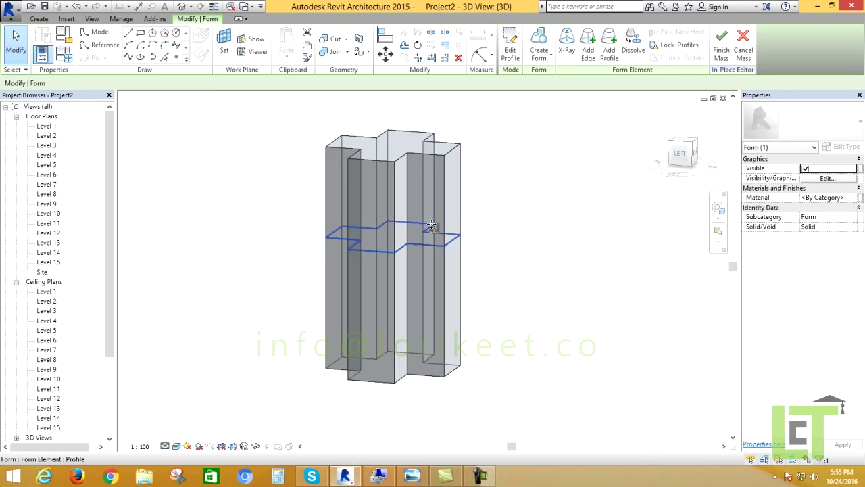
key(r)
key(o)
text(64)
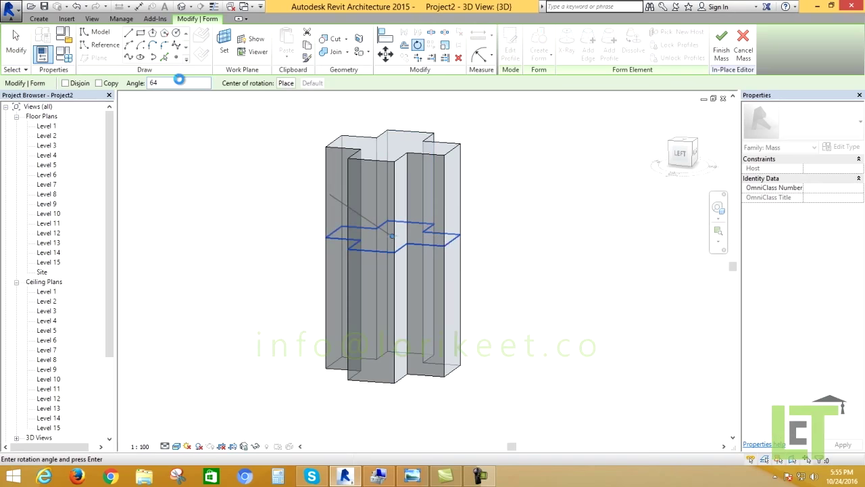
key(Return)
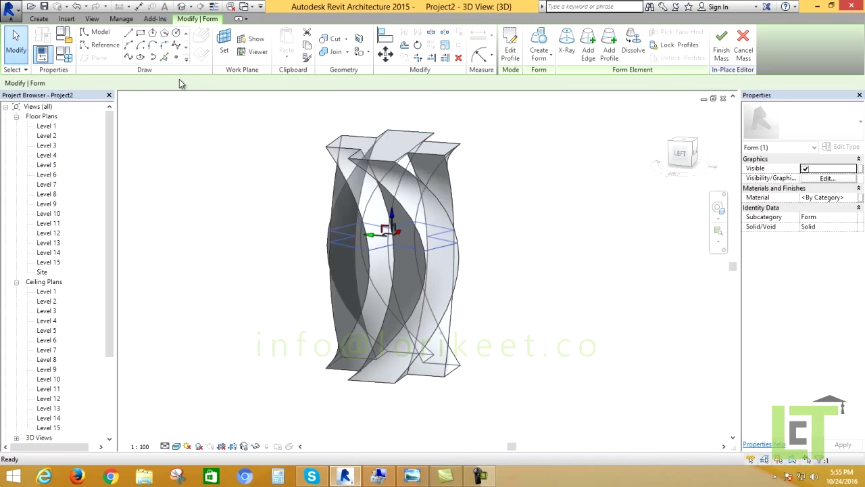
click(550, 286)
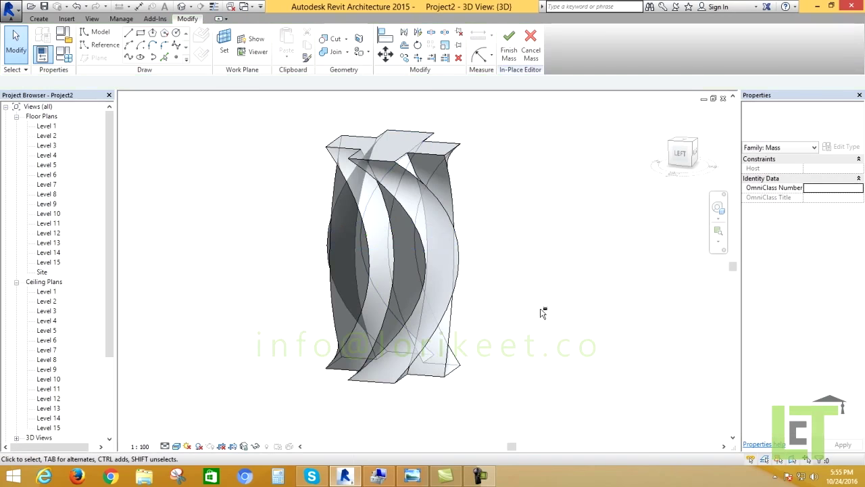
Review the twisted tower from the front-right, then finish Mass 1
mouse_move(541, 312)
shift+middle_down()
mouse_move(315, 315)
mouse_move(605, 359)
mouse_move(450, 353)
mouse_move(464, 358)
mouse_move(604, 366)
mouse_move(521, 339)
mouse_move(473, 348)
mouse_move(586, 345)
mouse_move(528, 334)
shift+middle_up()
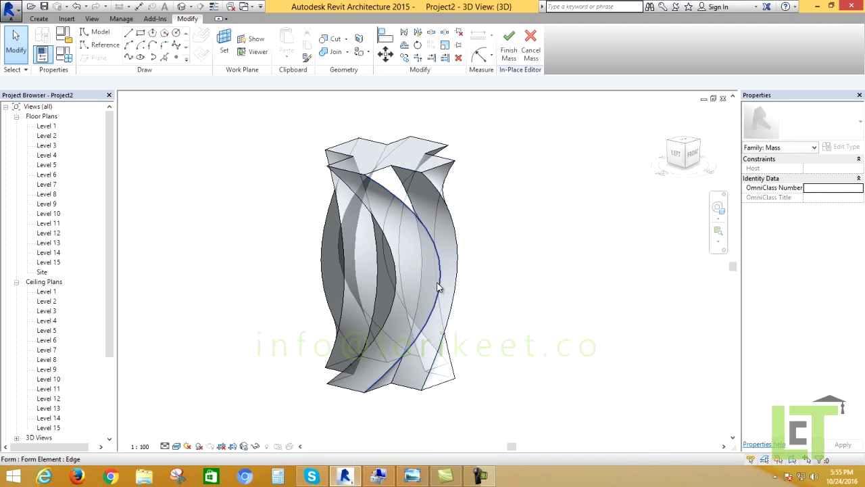
shift+middle_drag(433, 311, 425, 344)
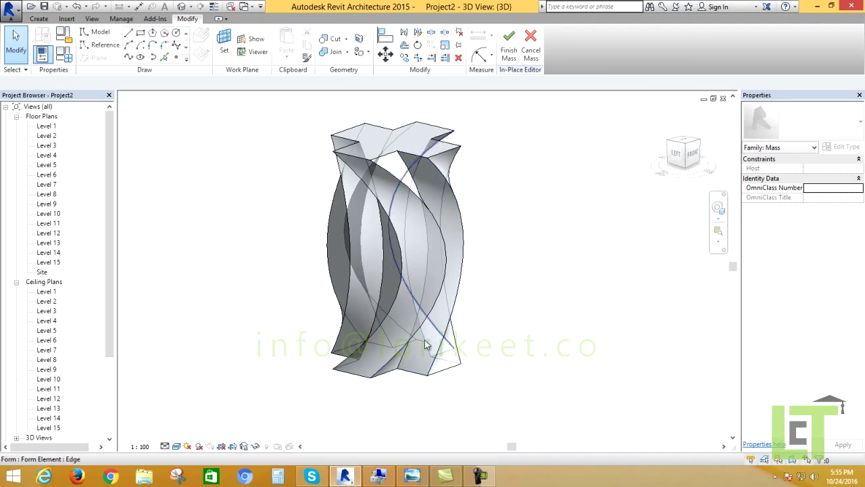
click(508, 59)
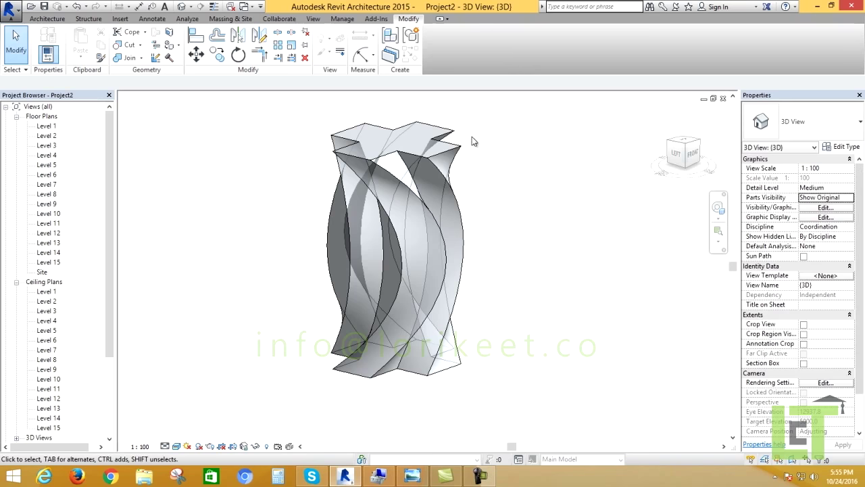
Generate mass floors at Levels 1 through 14, giving 7669.820 m² gross floor area
click(450, 151)
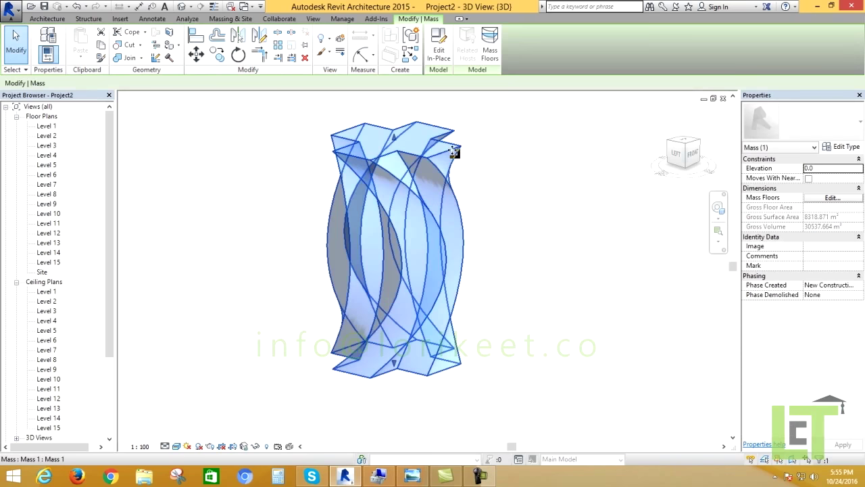
click(490, 44)
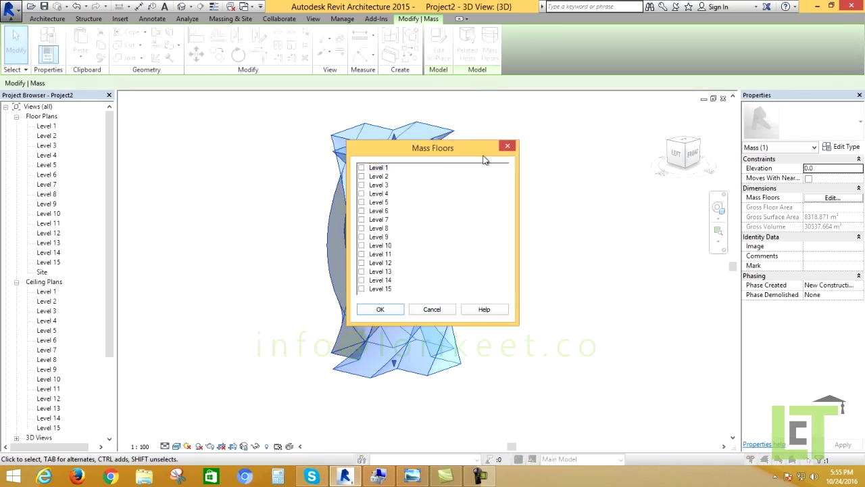
drag(444, 152, 487, 111)
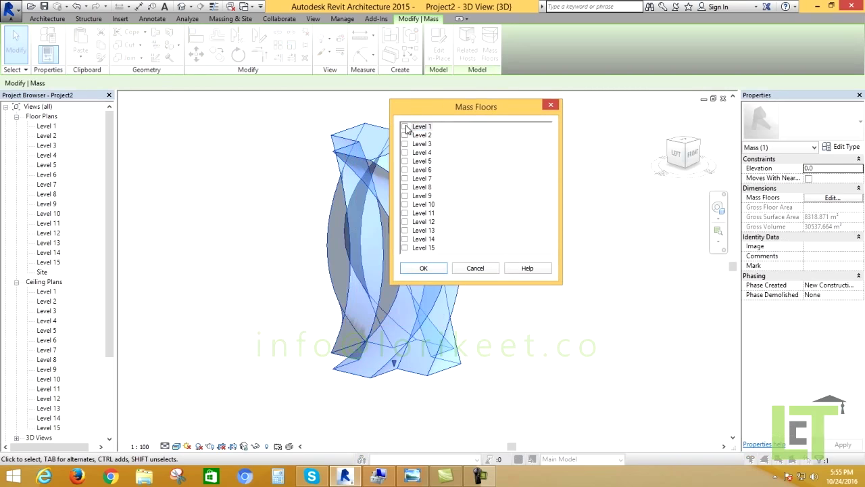
click(405, 186)
click(405, 204)
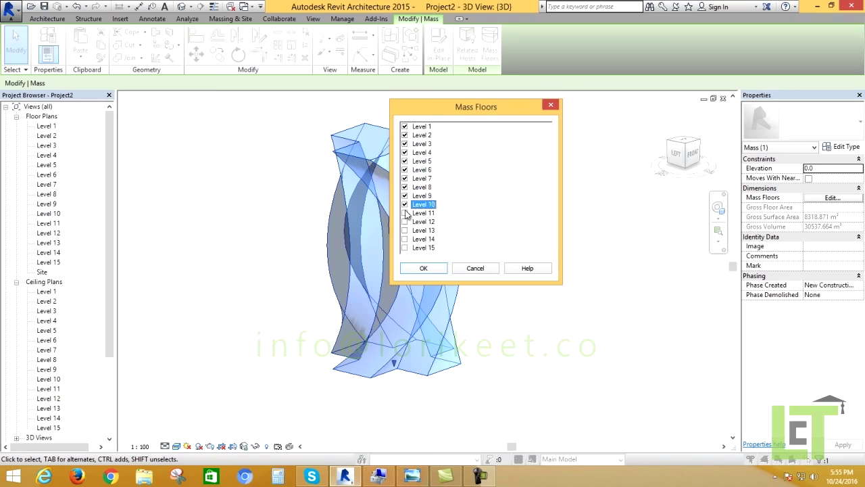
click(405, 222)
click(405, 230)
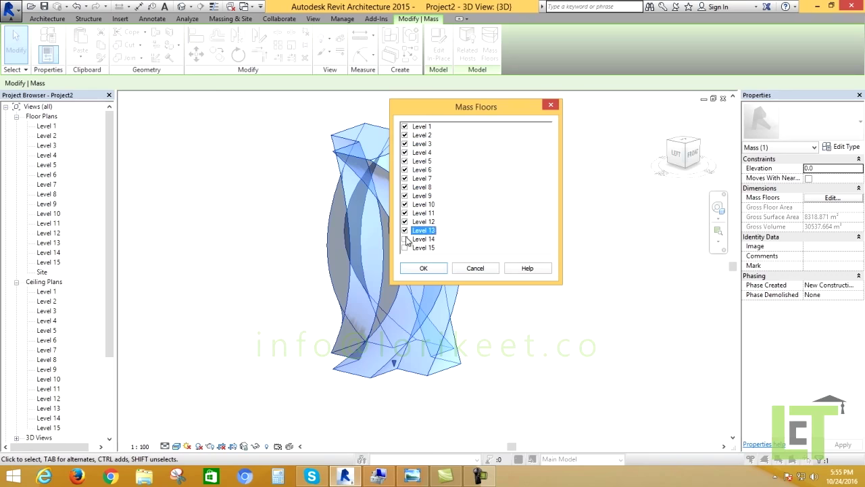
click(429, 272)
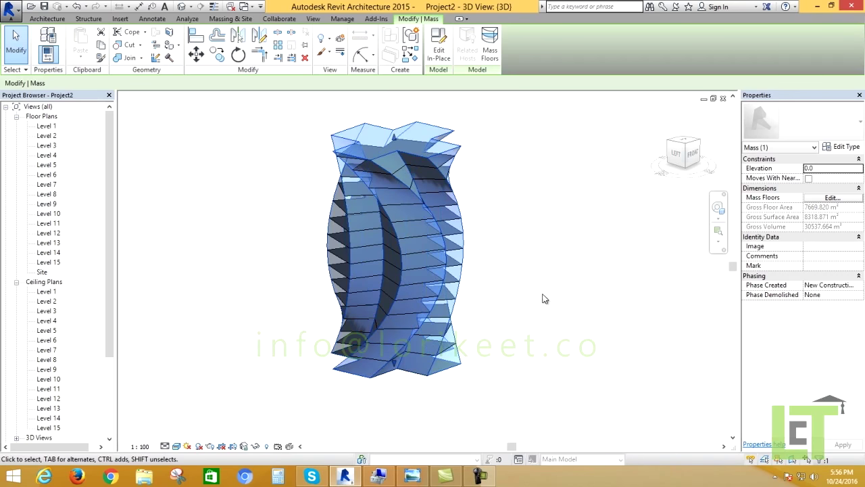
mouse_move(474, 346)
shift+middle_down()
mouse_move(585, 345)
mouse_move(493, 353)
mouse_move(471, 346)
shift+middle_up()
Deselect the tower and orbit and zoom to inspect its mass floors
click(525, 340)
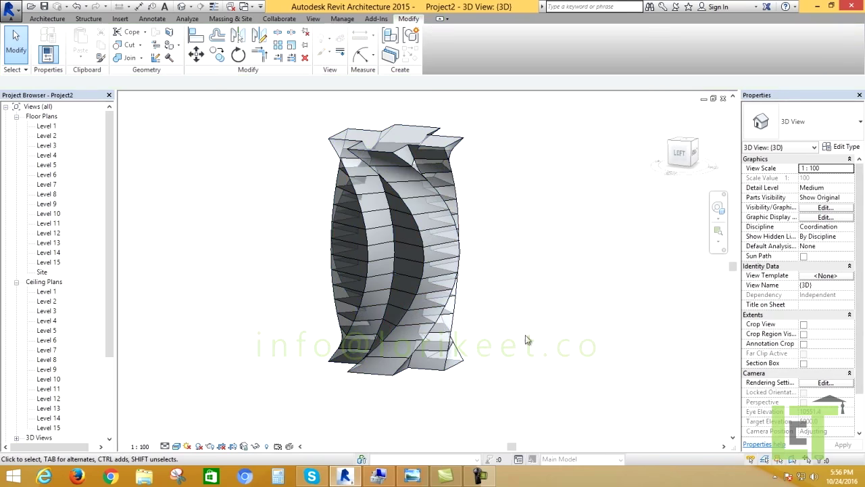
shift+middle_drag(465, 377, 601, 359)
scroll(360, 228, up, 2)
scroll(361, 228, up, 2)
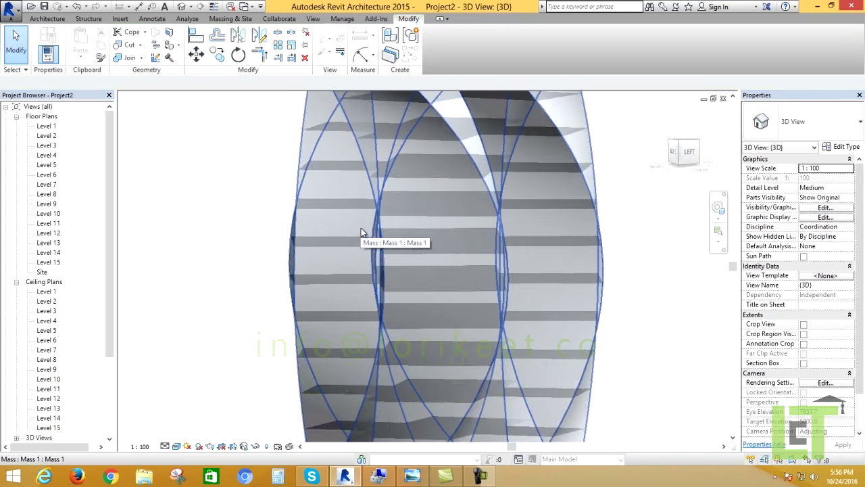
mouse_move(459, 261)
shift+middle_down()
mouse_move(440, 292)
mouse_move(332, 207)
mouse_move(424, 230)
mouse_move(359, 224)
mouse_move(310, 196)
shift+middle_up()
scroll(309, 209, up, 2)
scroll(285, 215, up, 2)
scroll(308, 197, down, 2)
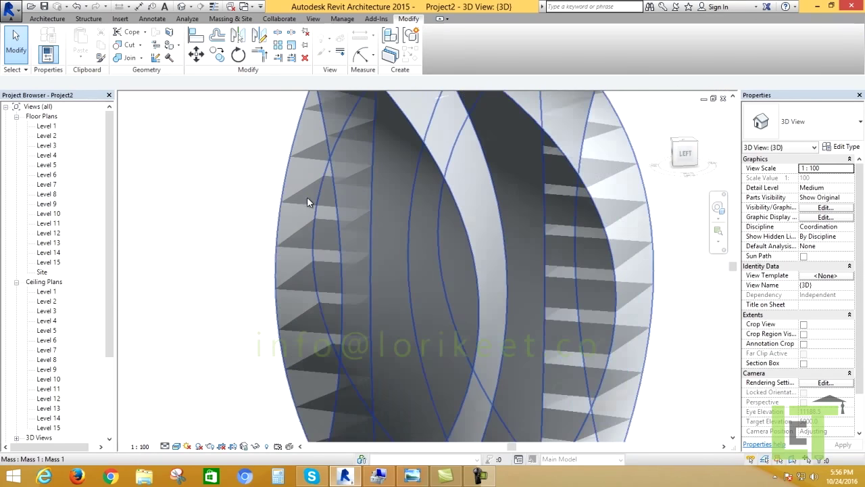
scroll(308, 198, down, 2)
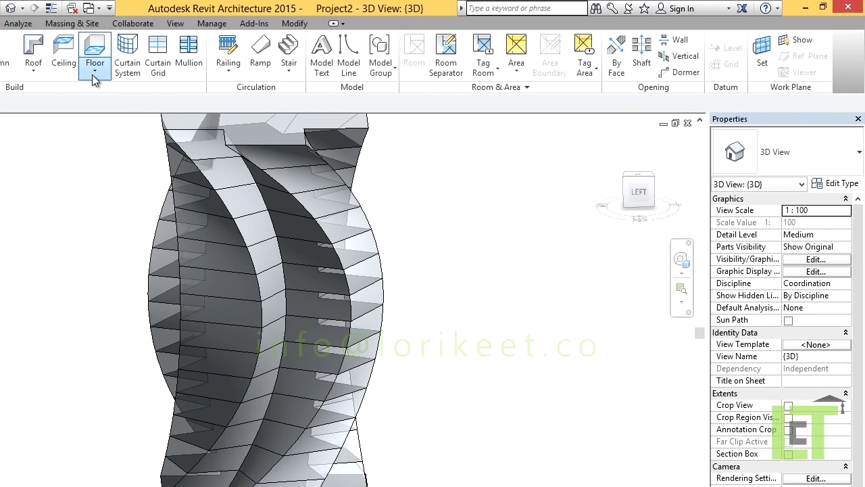
Check the Floor dropdown options, then switch to the Massing & Site tab
click(95, 78)
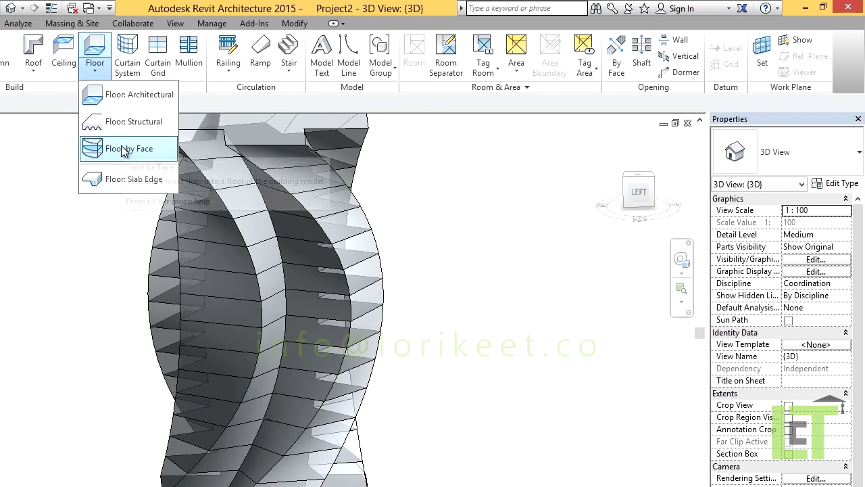
click(74, 218)
click(72, 23)
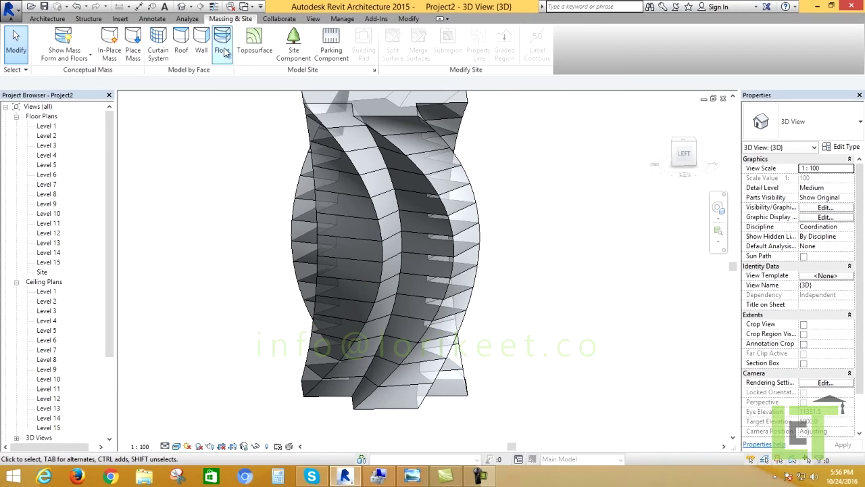
With Floor by Face, pick the lower mass floor faces, Levels 1 through 8
click(225, 53)
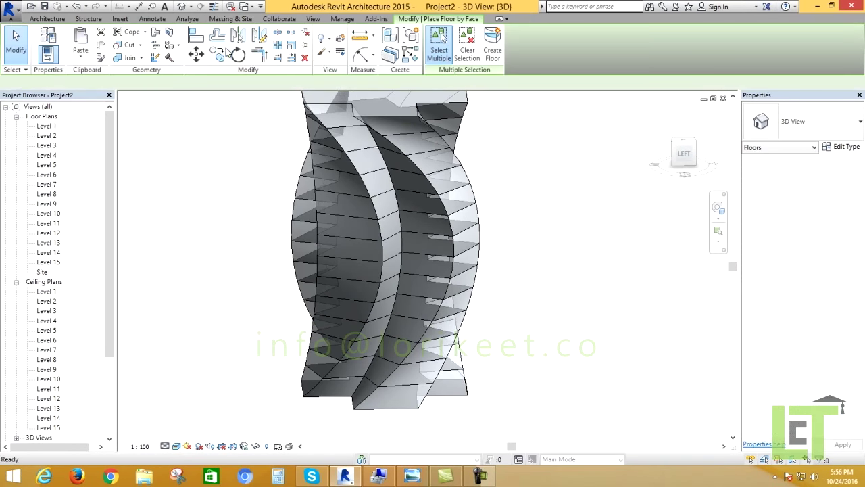
click(336, 404)
click(330, 374)
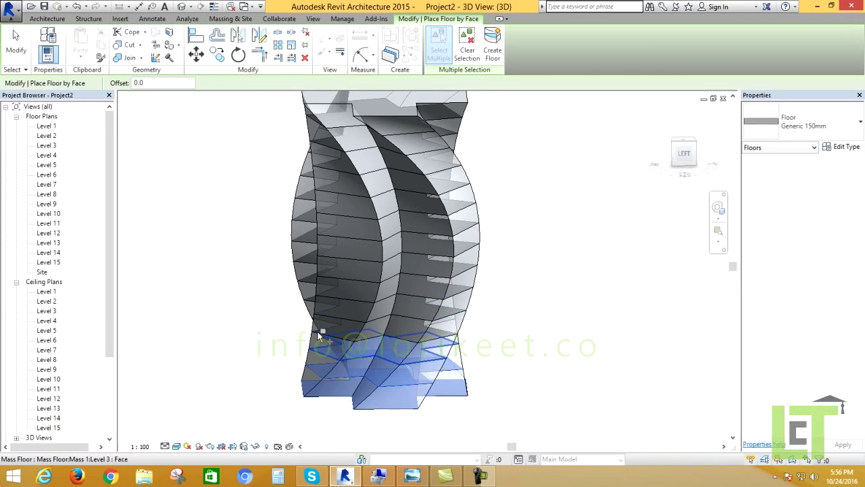
click(321, 334)
click(320, 311)
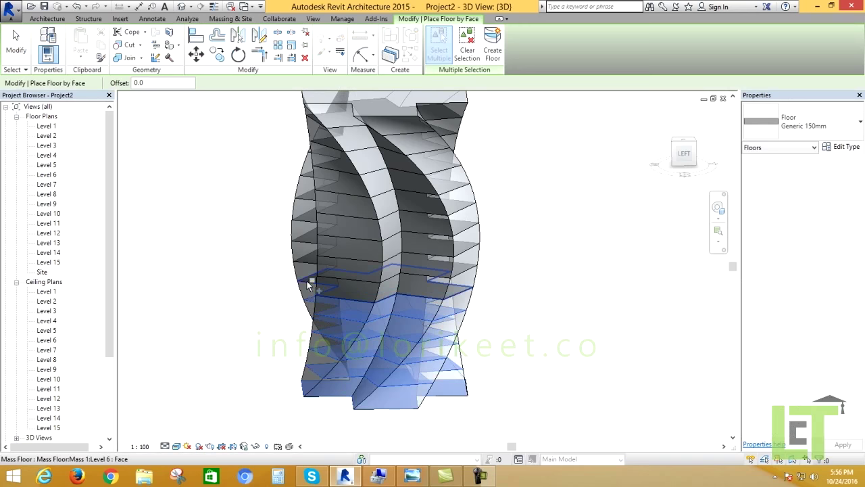
click(310, 285)
click(303, 257)
click(297, 233)
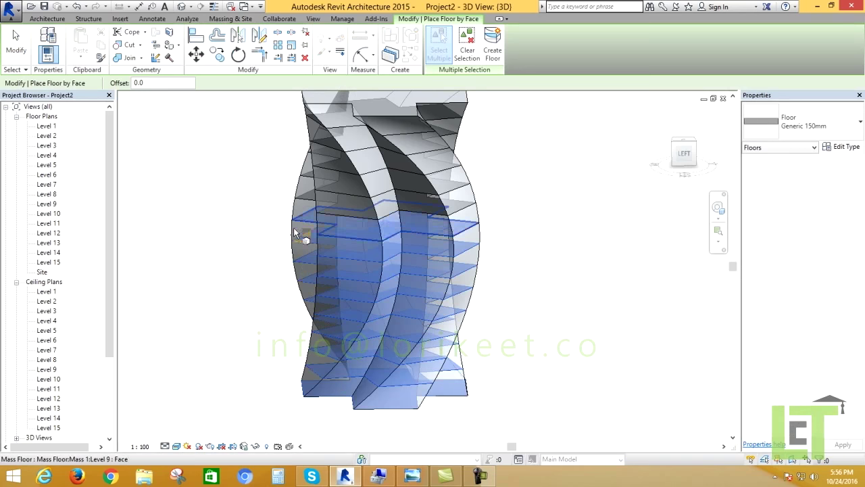
Pick the remaining mass floor faces from Level 9 up and create Generic 150mm floors
middle_drag(297, 234, 307, 324)
click(308, 324)
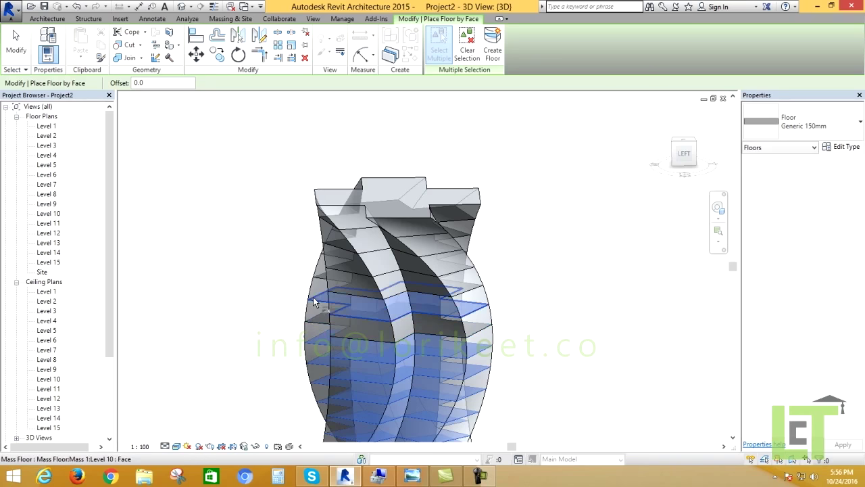
click(317, 293)
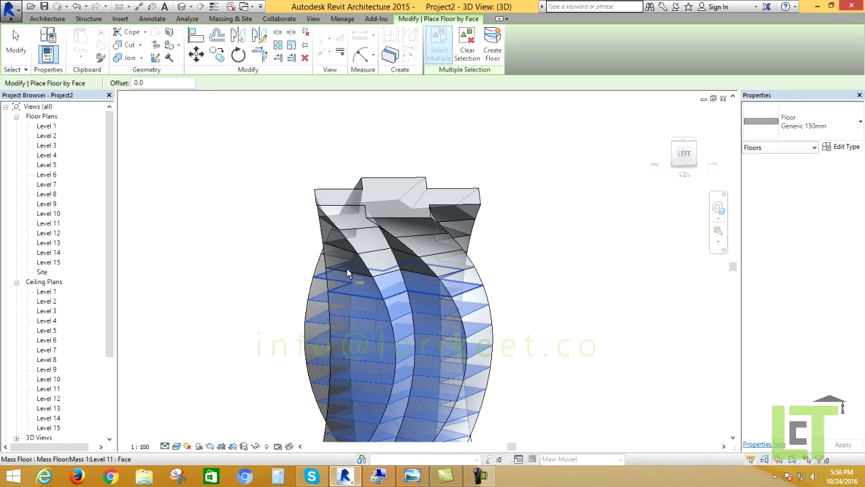
click(347, 273)
click(379, 243)
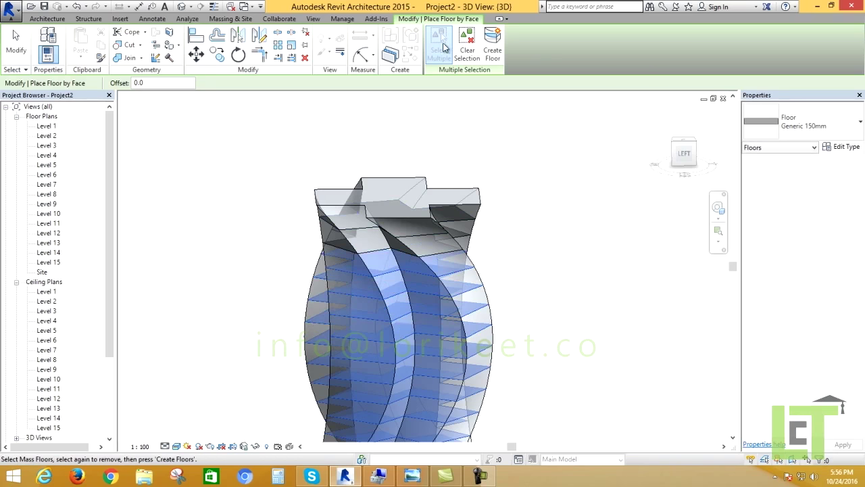
click(477, 217)
click(474, 232)
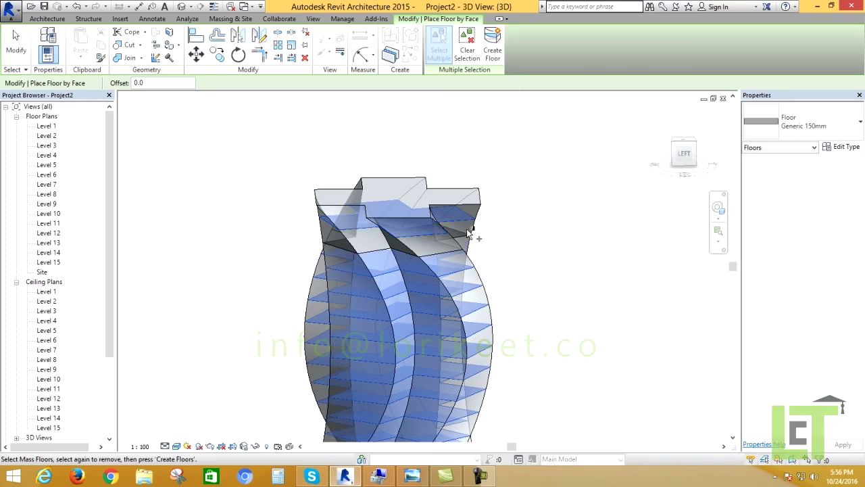
click(477, 241)
mouse_move(521, 256)
shift+middle_down()
mouse_move(498, 166)
mouse_move(566, 321)
mouse_move(513, 318)
shift+middle_up()
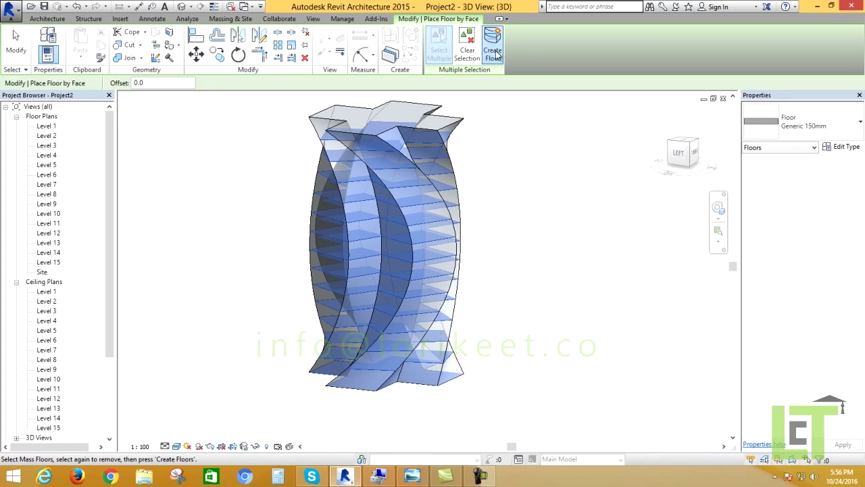
click(514, 175)
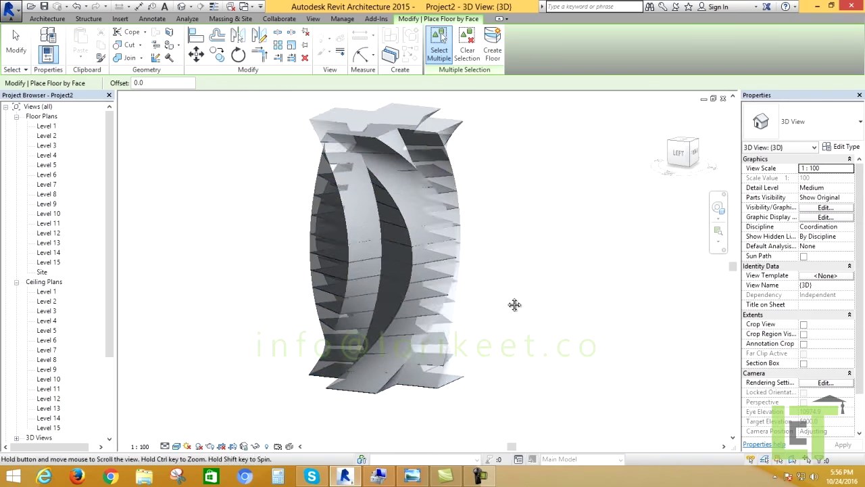
Zoom and orbit the 3D view to look at the tower from the front
scroll(368, 256, up, 2)
scroll(286, 291, up, 4)
scroll(286, 291, up, 2)
scroll(254, 303, up, 1)
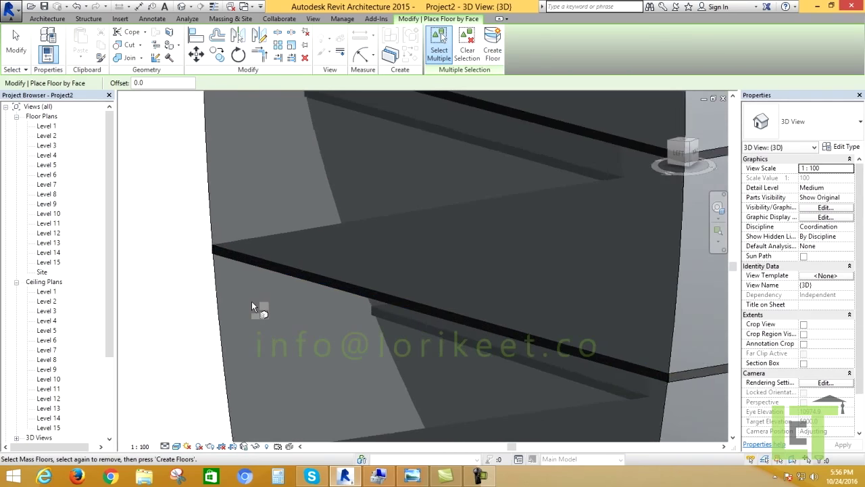
scroll(257, 302, down, 3)
scroll(297, 293, down, 4)
scroll(311, 298, down, 2)
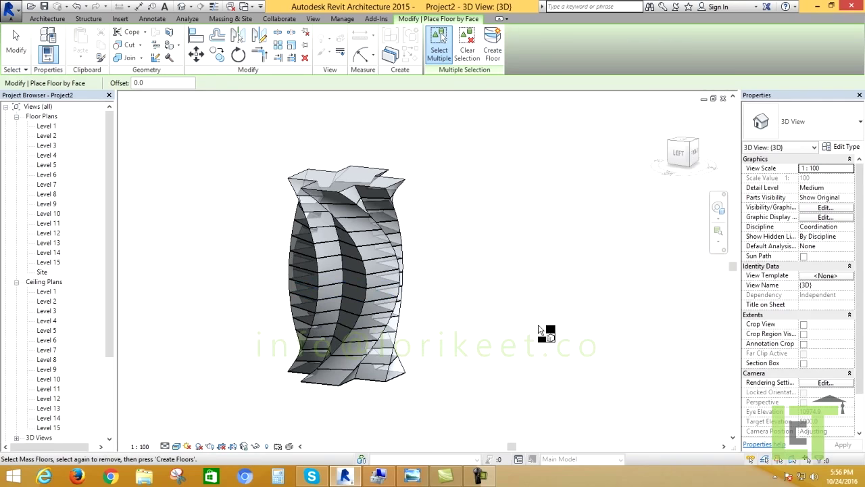
shift+middle_drag(543, 331, 413, 336)
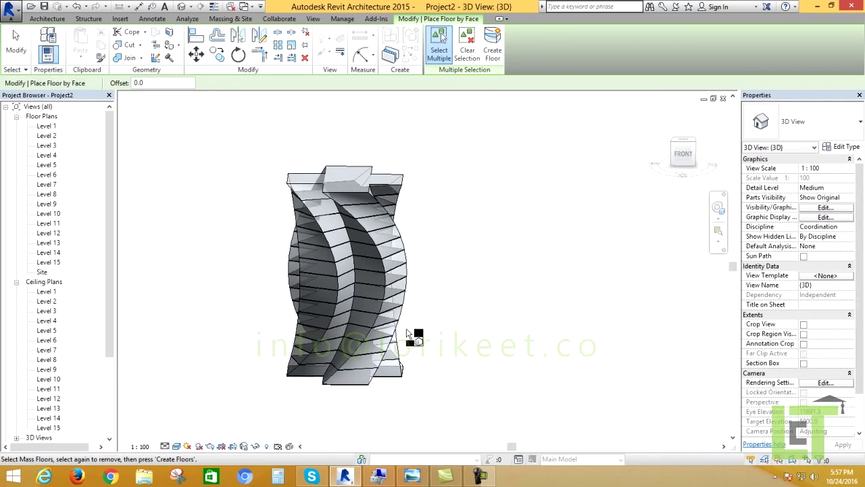
shift+middle_drag(510, 342, 446, 287)
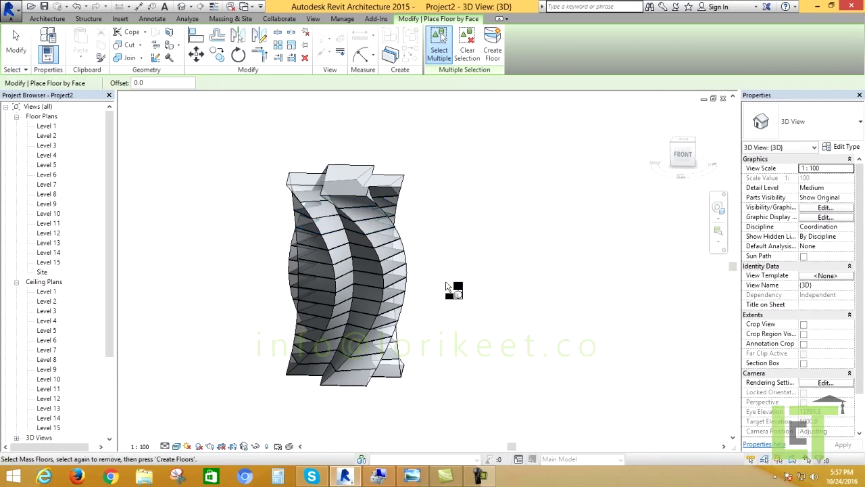
Browse the Architecture Wall and Roof by-Face options, then show the Massing & Site Model by Face panel
click(62, 22)
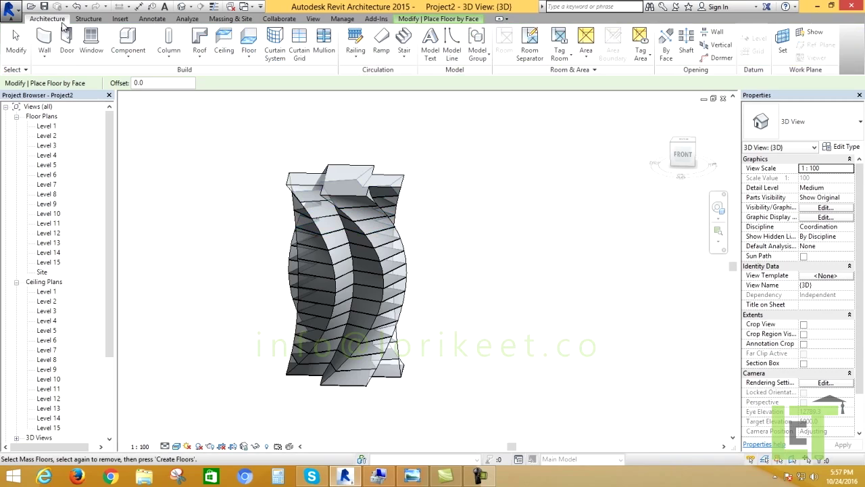
click(50, 60)
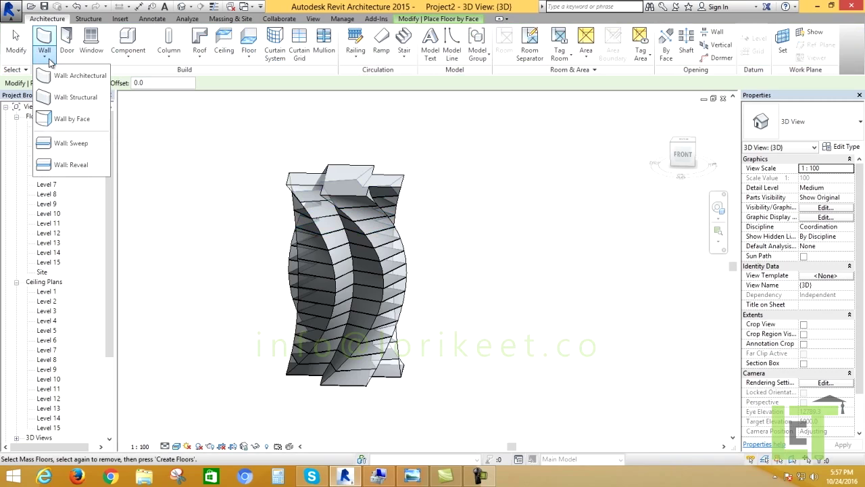
click(67, 118)
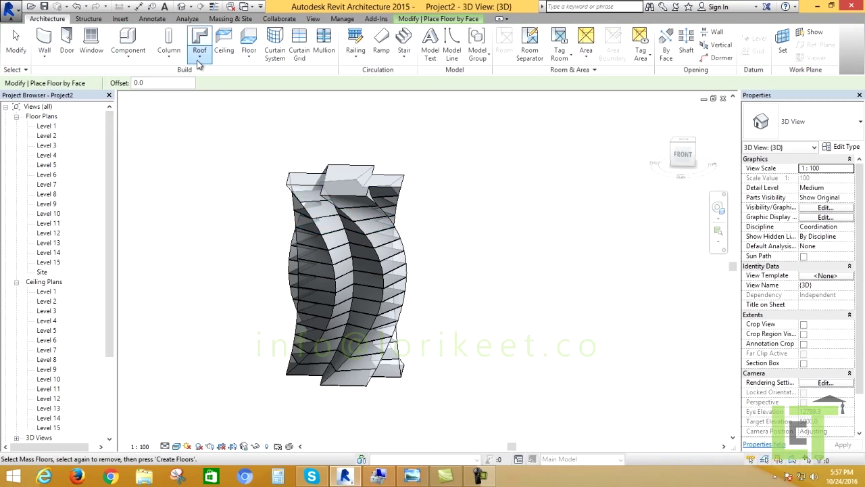
click(199, 64)
click(219, 119)
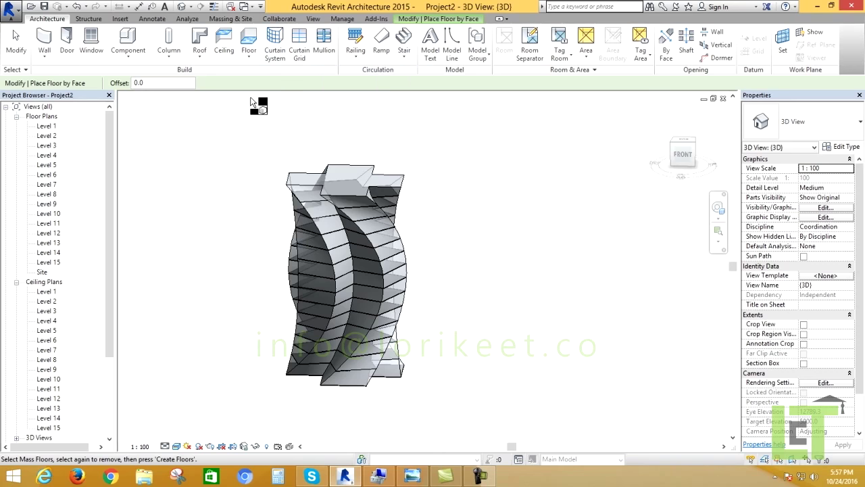
click(229, 20)
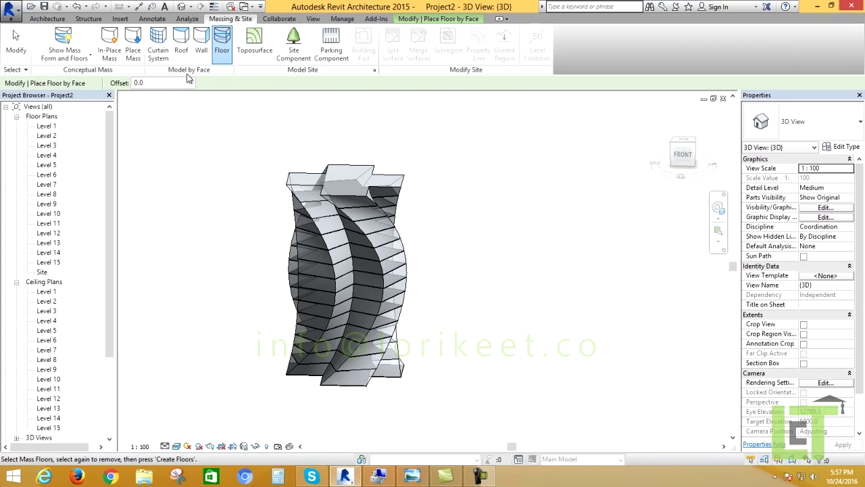
Place Wall by Face walls on the tower's curved mass faces, orbiting to reach the far sides
click(199, 54)
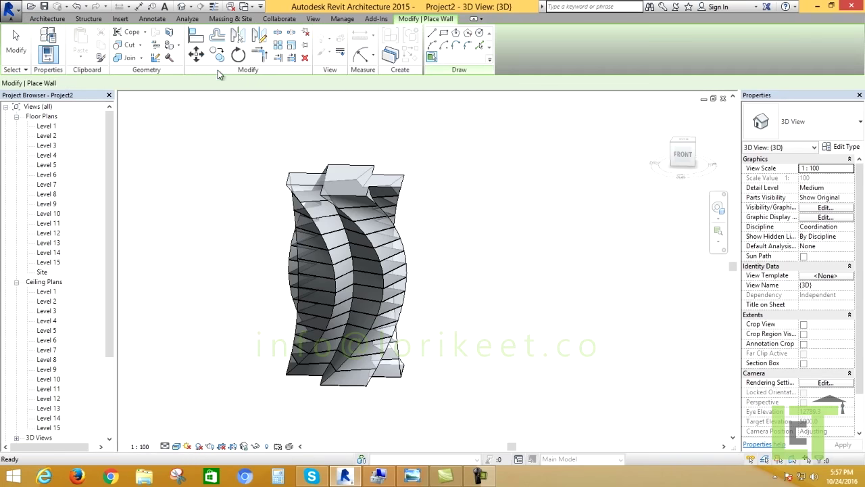
click(312, 213)
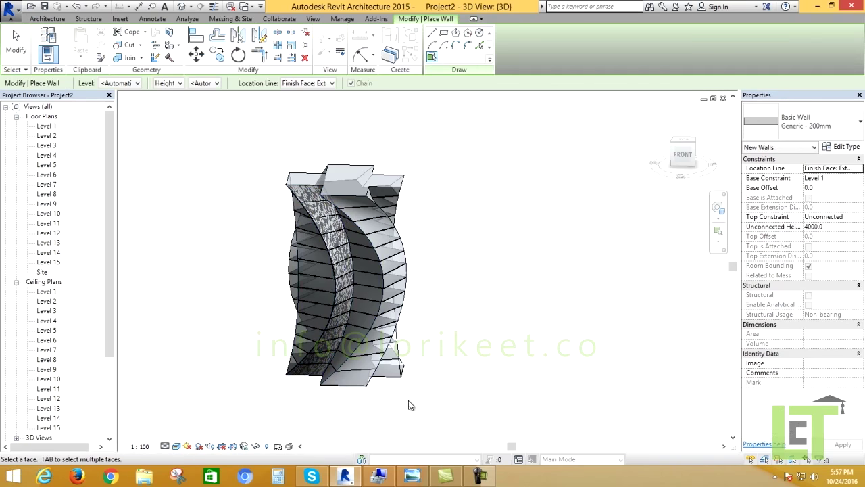
mouse_move(412, 396)
shift+middle_down()
mouse_move(302, 404)
mouse_move(392, 363)
mouse_move(332, 412)
mouse_move(332, 388)
shift+middle_up()
mouse_move(383, 396)
shift+middle_down()
mouse_move(362, 390)
mouse_move(361, 405)
mouse_move(356, 390)
shift+middle_up()
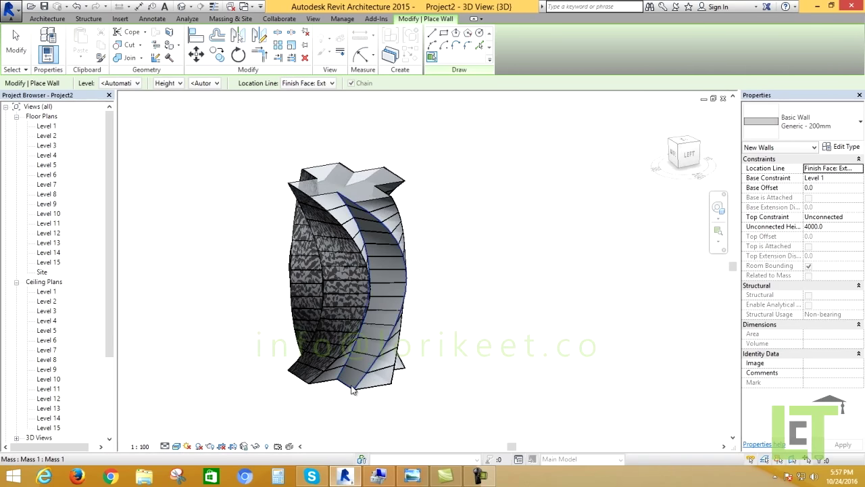
mouse_move(481, 413)
shift+middle_down()
mouse_move(302, 406)
mouse_move(440, 284)
mouse_move(344, 328)
mouse_move(324, 318)
shift+middle_up()
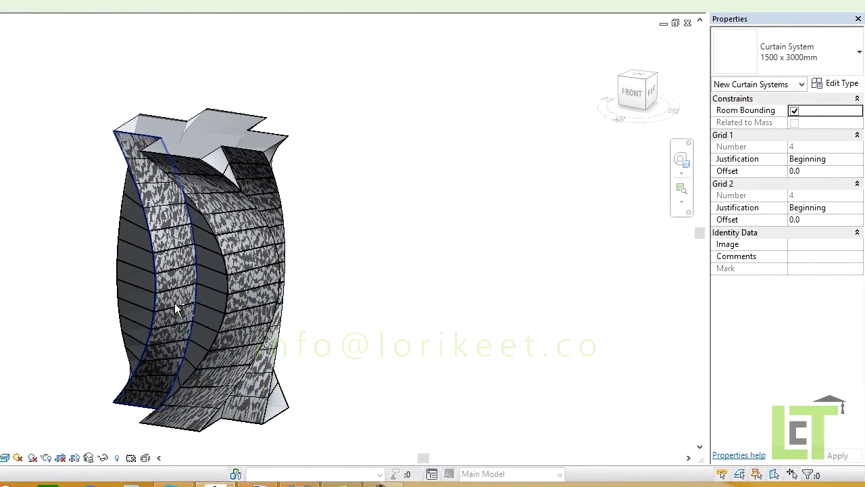
Pick the tower's twisted strips for 1500 x 3000mm curtain systems while orbiting around it
click(200, 302)
shift+middle_drag(406, 318, 206, 294)
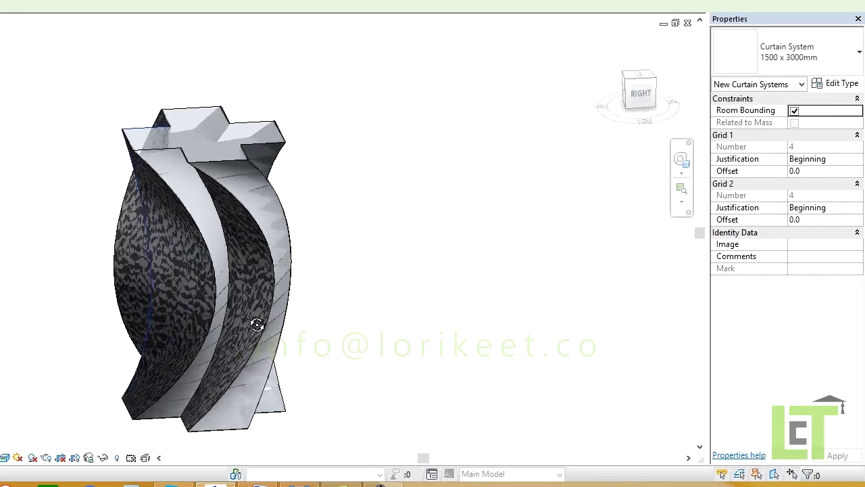
click(206, 294)
mouse_move(272, 245)
shift+middle_down()
mouse_move(207, 309)
mouse_move(162, 295)
shift+middle_up()
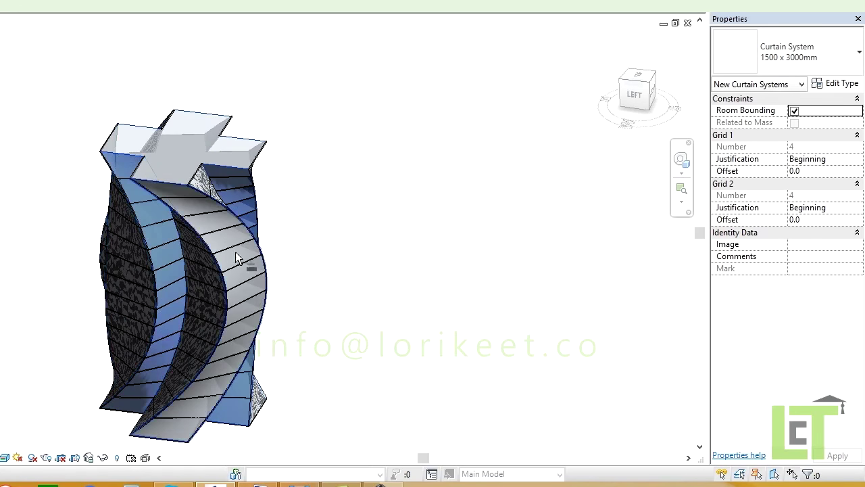
shift+middle_drag(262, 269, 243, 246)
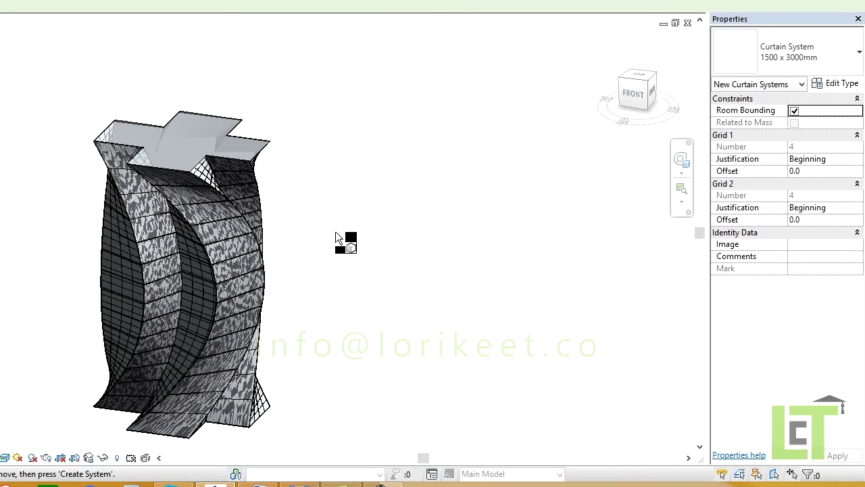
mouse_move(311, 259)
shift+middle_down()
mouse_move(393, 275)
mouse_move(293, 347)
mouse_move(468, 339)
shift+middle_up()
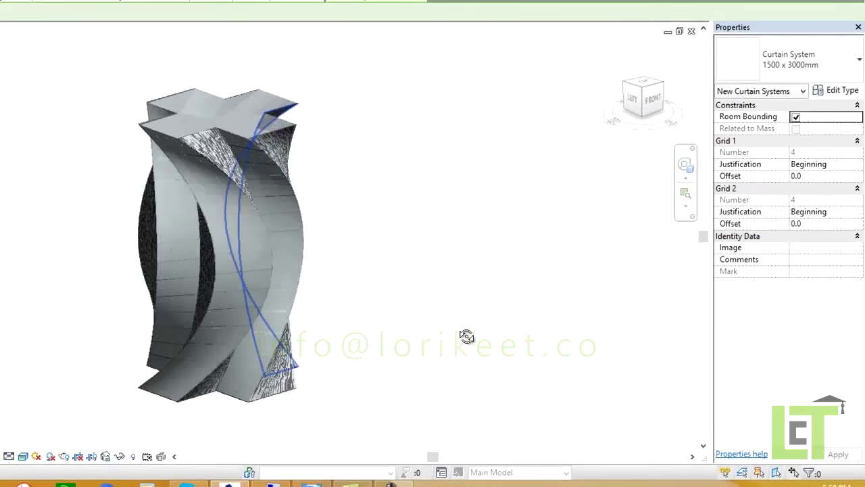
mouse_move(567, 330)
shift+middle_down()
mouse_move(464, 399)
mouse_move(570, 381)
mouse_move(638, 350)
mouse_move(415, 418)
mouse_move(462, 454)
mouse_move(498, 432)
mouse_move(494, 410)
shift+middle_up()
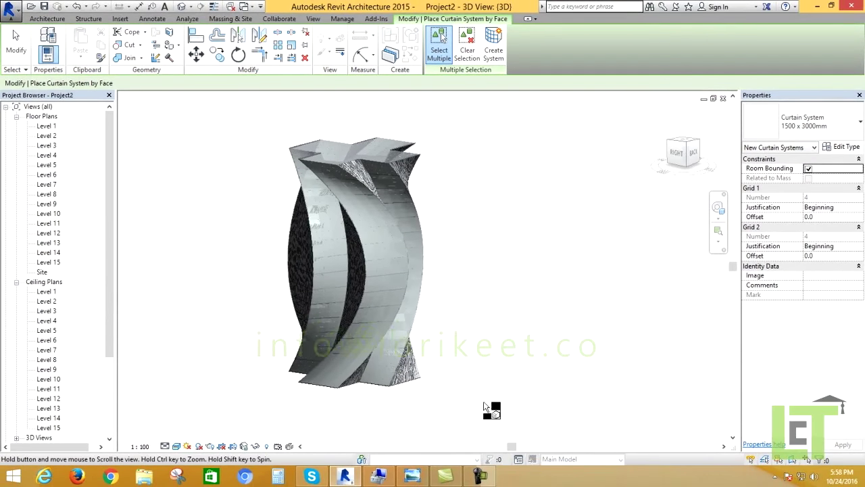
Cancel curtain system placement and orbit to view the clad tower
right_click(525, 277)
click(535, 279)
right_click(525, 265)
click(537, 273)
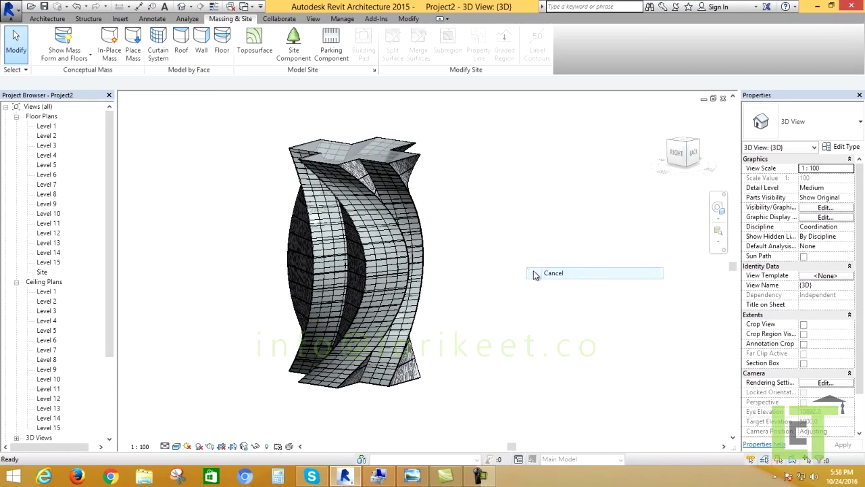
shift+middle_drag(420, 232, 261, 125)
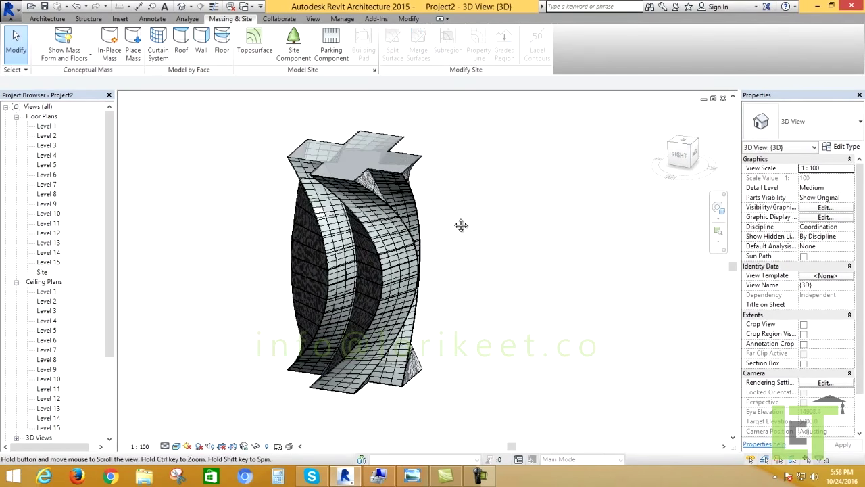
Create a Generic - 400mm roof by face on the tower's cross-shaped top face
click(183, 42)
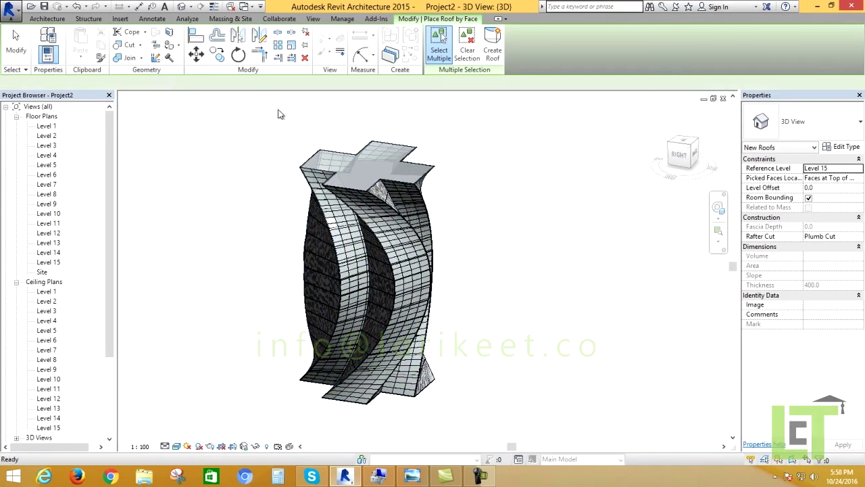
click(347, 159)
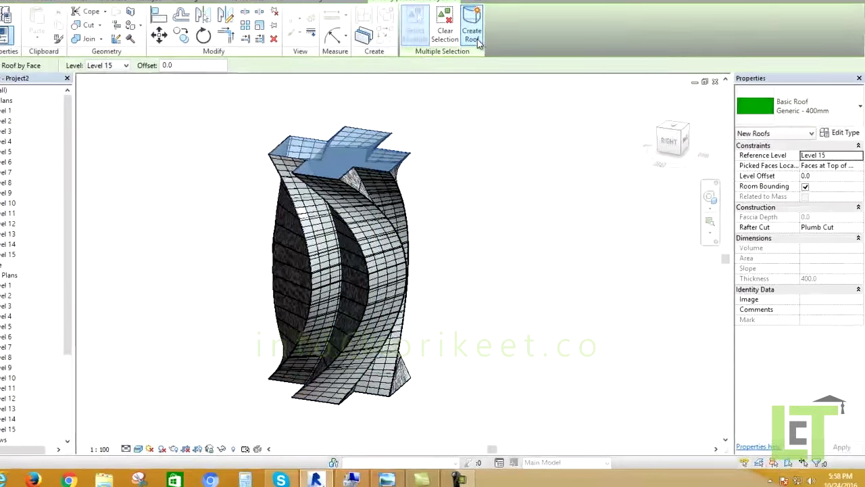
click(492, 54)
right_click(493, 174)
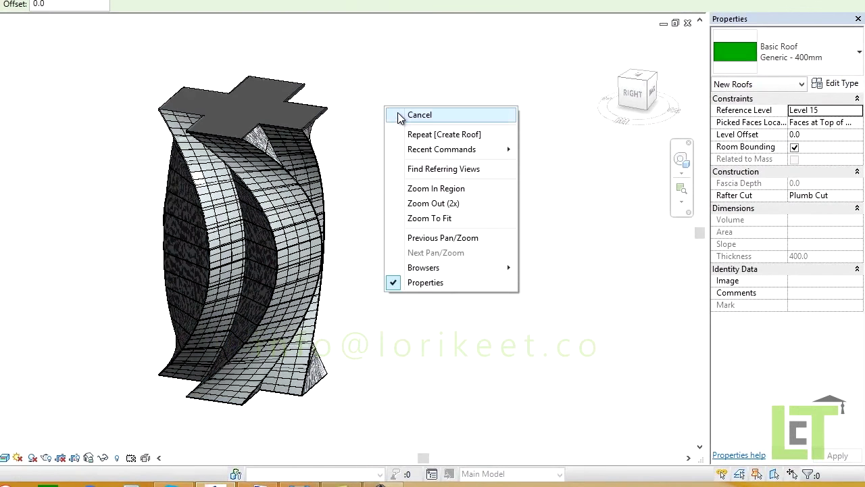
click(399, 116)
right_click(399, 106)
click(409, 114)
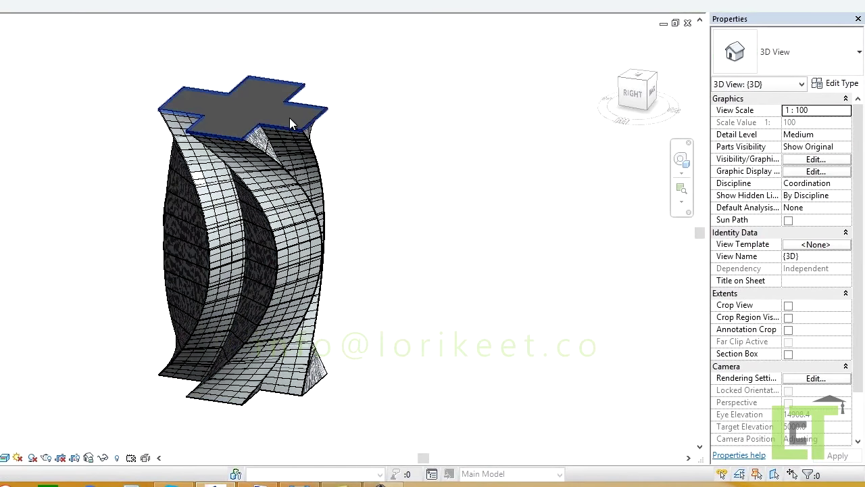
Select the roof from above and drag the top and left arm edges outward
click(640, 75)
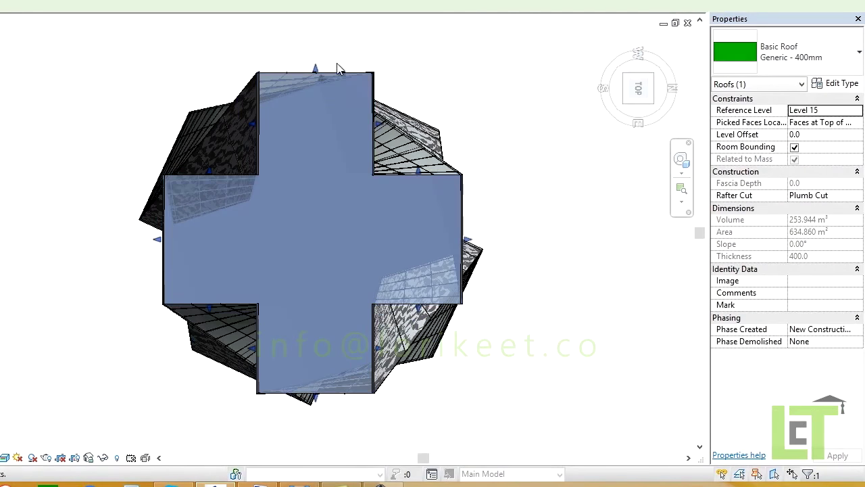
drag(319, 72, 322, 65)
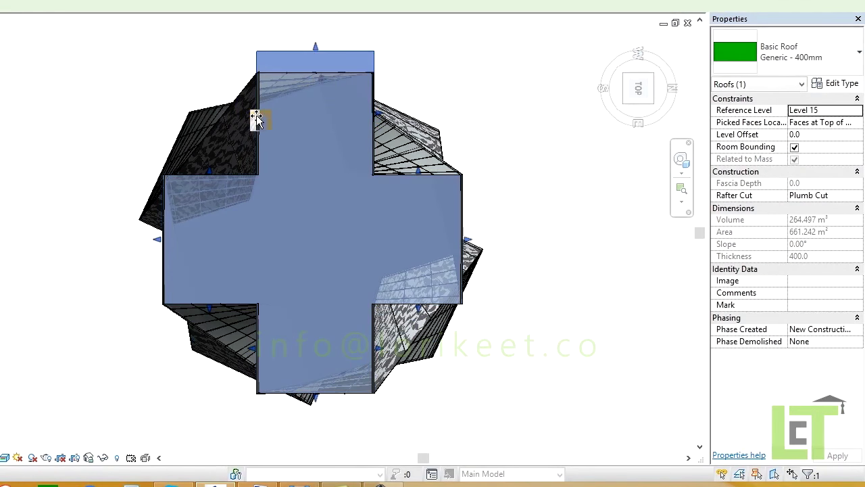
drag(257, 117, 245, 118)
drag(203, 170, 196, 162)
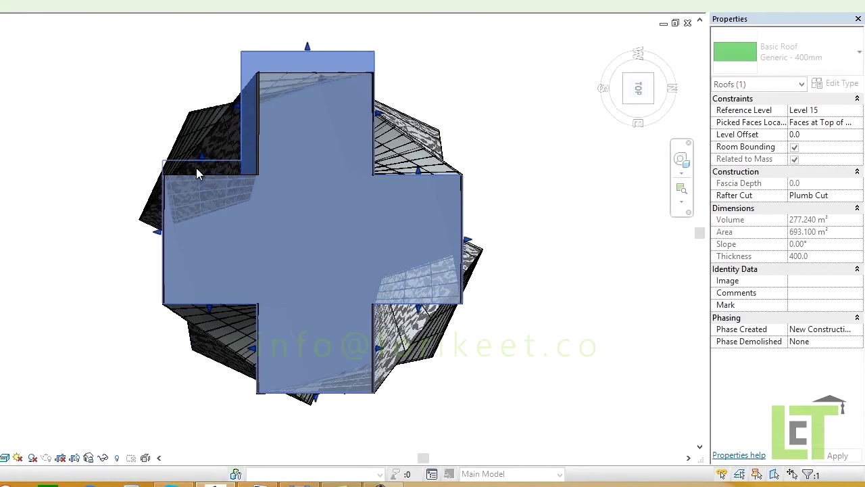
drag(163, 234, 144, 233)
drag(203, 304, 199, 317)
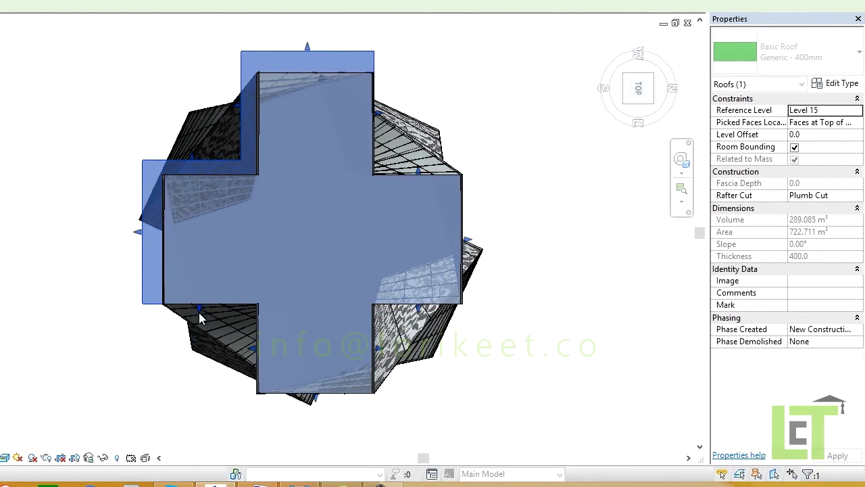
Stretch the bottom and right arm edges outward for an overhang, then deselect the roof
drag(256, 353, 241, 353)
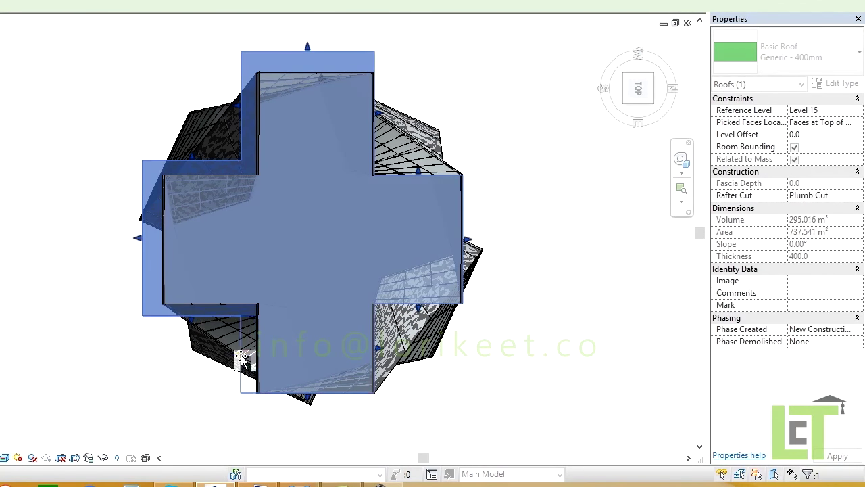
drag(312, 394, 309, 400)
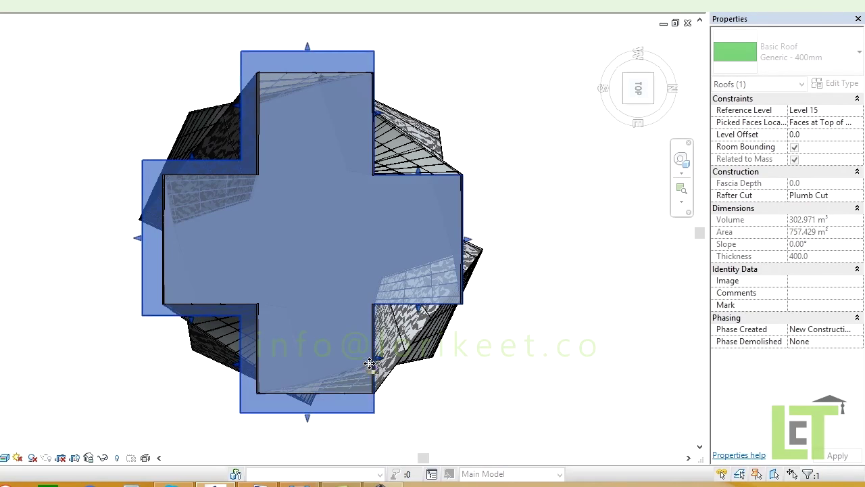
drag(374, 365, 394, 358)
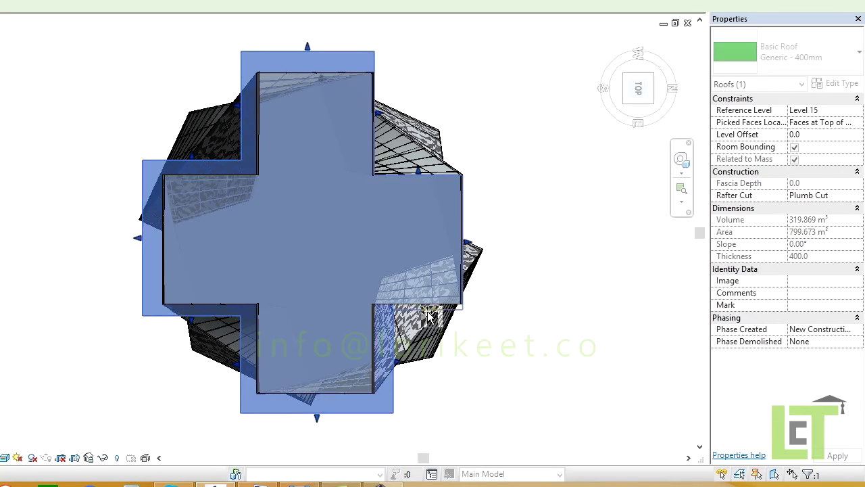
drag(472, 254, 476, 253)
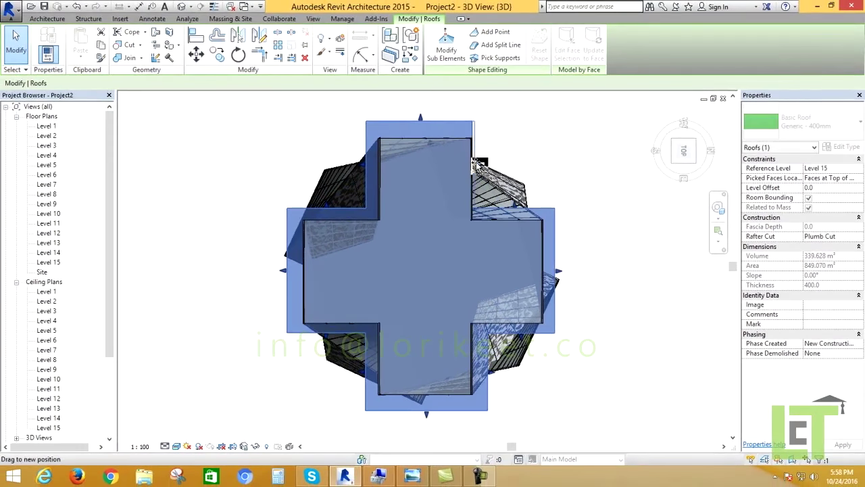
drag(472, 164, 481, 164)
click(585, 350)
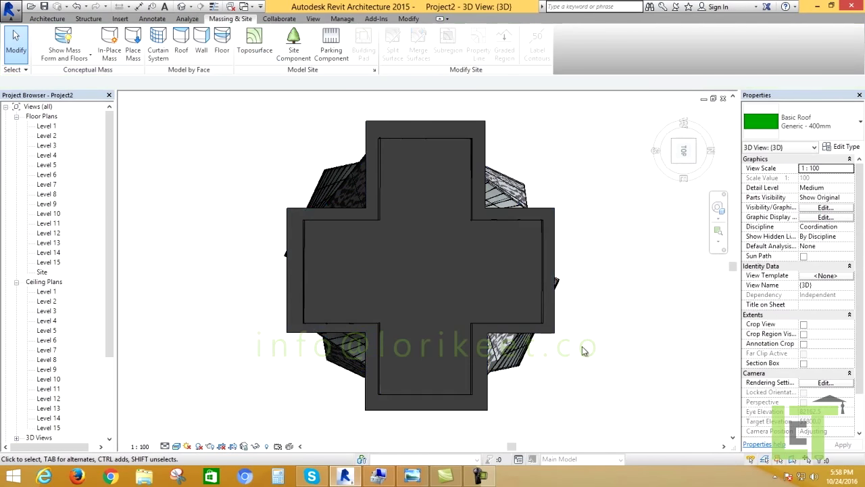
Orbit around the cross-shaped roof to inspect its overhang, then open the Level 15 floor plan
mouse_move(546, 372)
shift+middle_down()
mouse_move(566, 350)
mouse_move(299, 193)
shift+middle_up()
scroll(300, 193, up, 3)
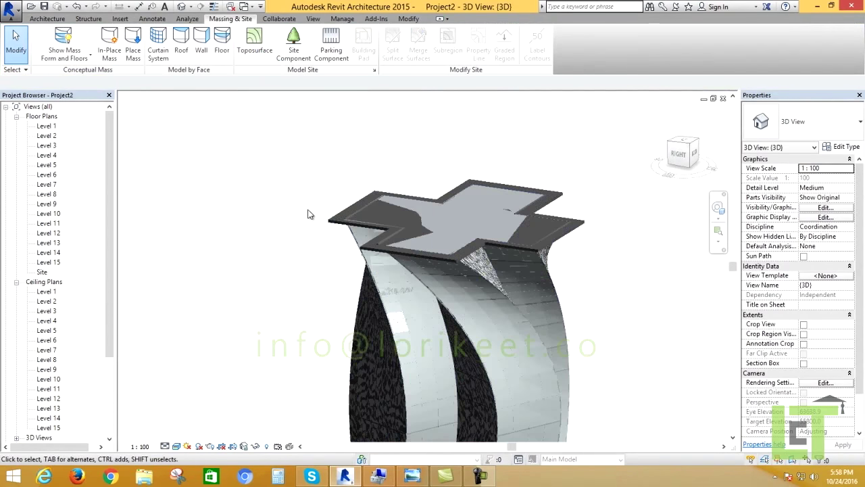
click(334, 223)
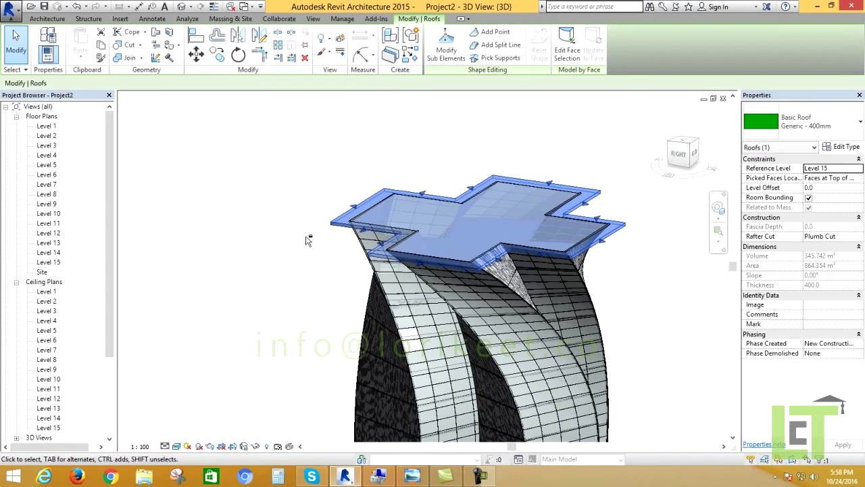
shift+middle_drag(307, 241, 489, 289)
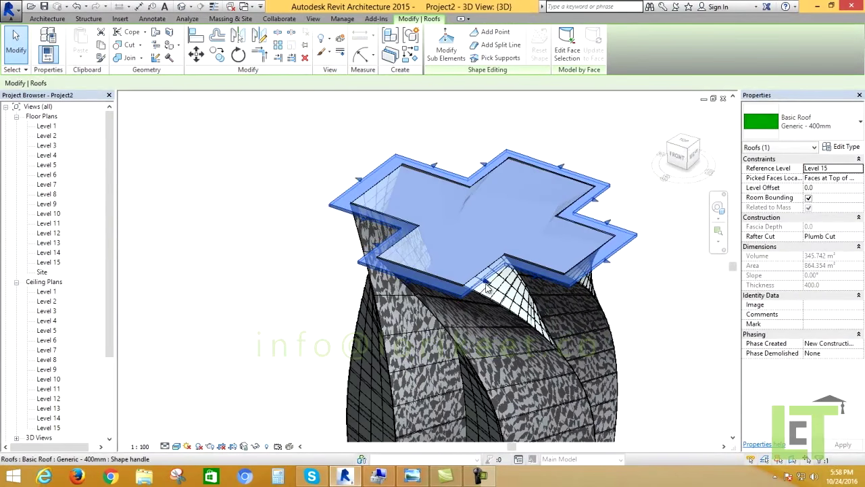
click(311, 261)
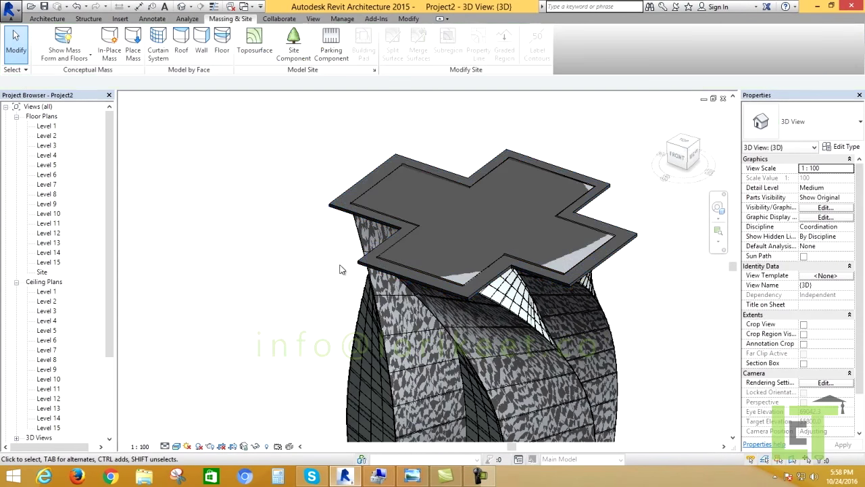
mouse_move(340, 270)
shift+middle_down()
mouse_move(239, 185)
mouse_move(256, 220)
shift+middle_up()
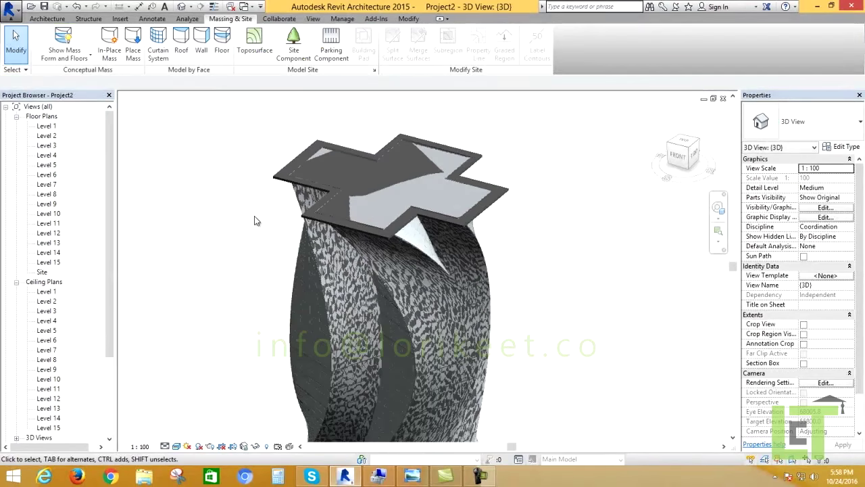
scroll(255, 220, down, 2)
double_click(48, 262)
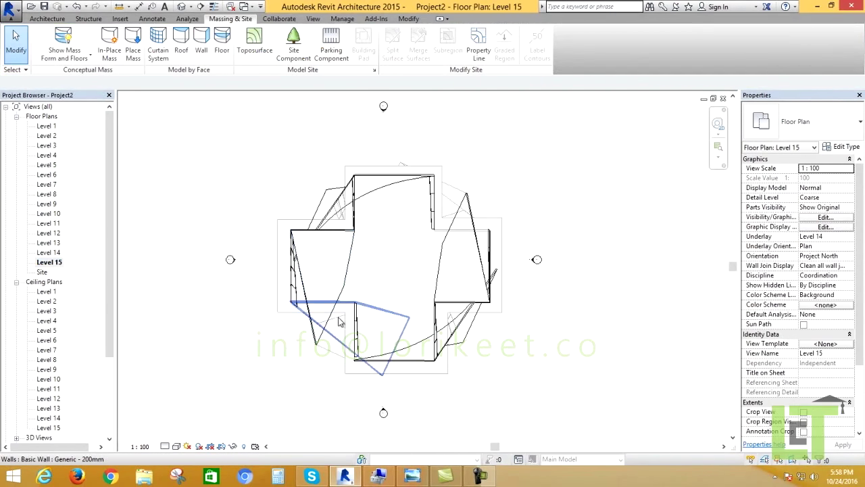
Start Place Mass and load M_Dome from Libraries > US Metric > Mass
click(133, 54)
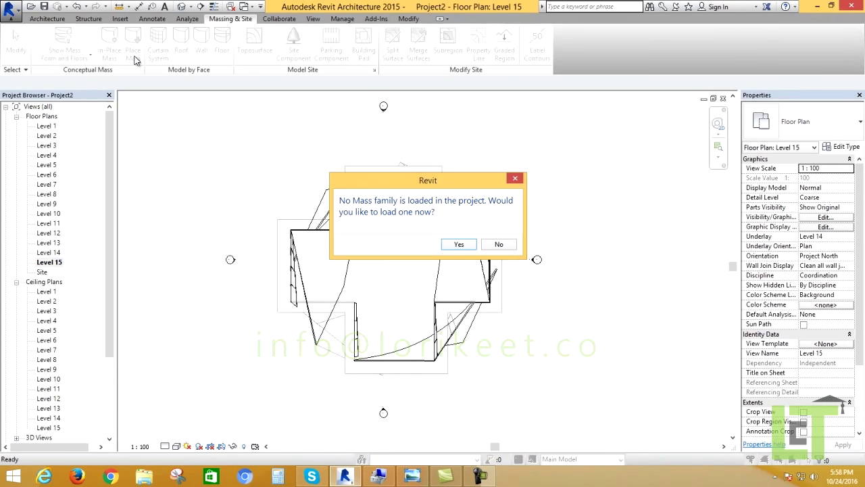
click(458, 245)
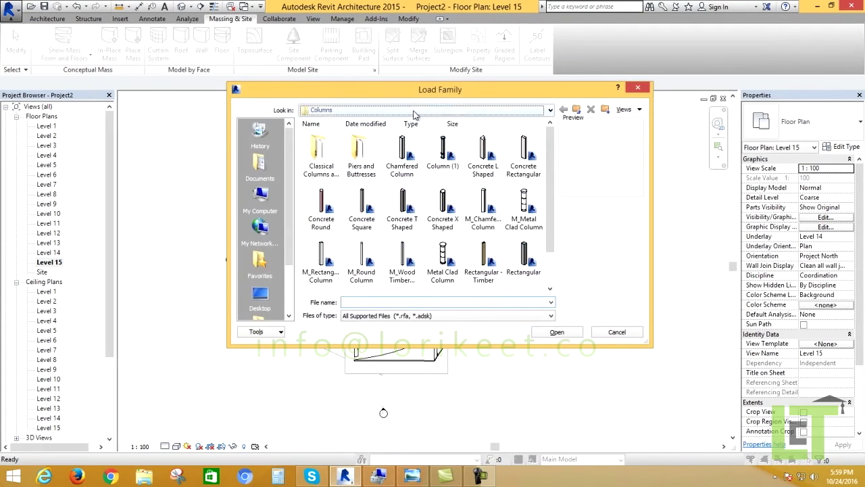
click(415, 112)
click(379, 179)
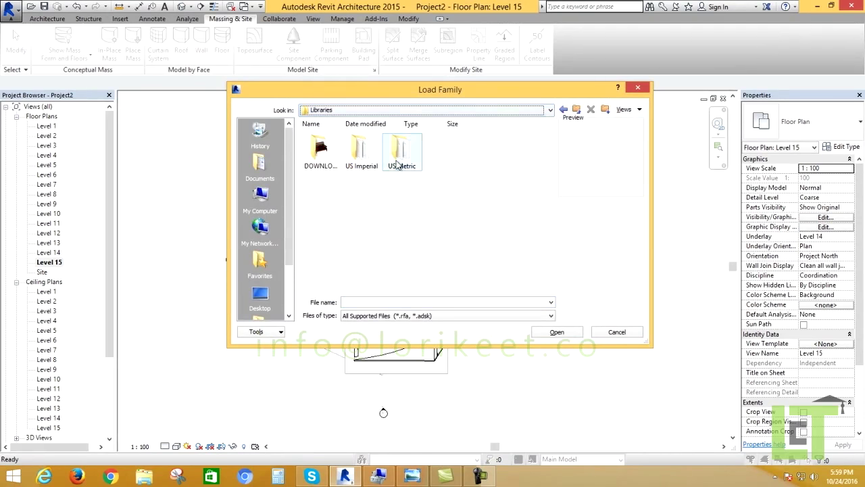
double_click(398, 164)
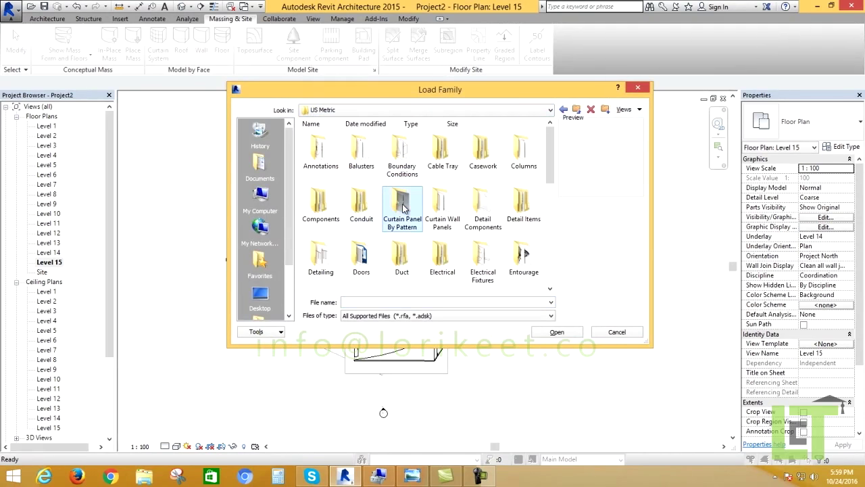
mouse_move(402, 209)
scroll(403, 203, down, 3)
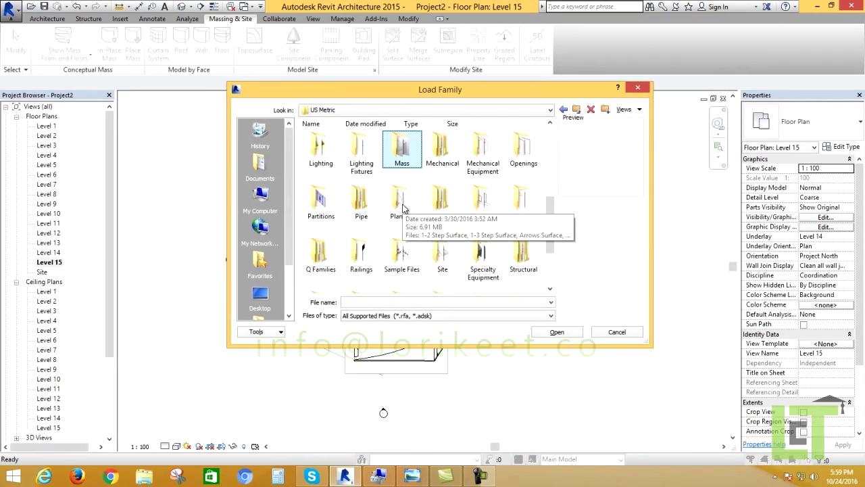
double_click(401, 152)
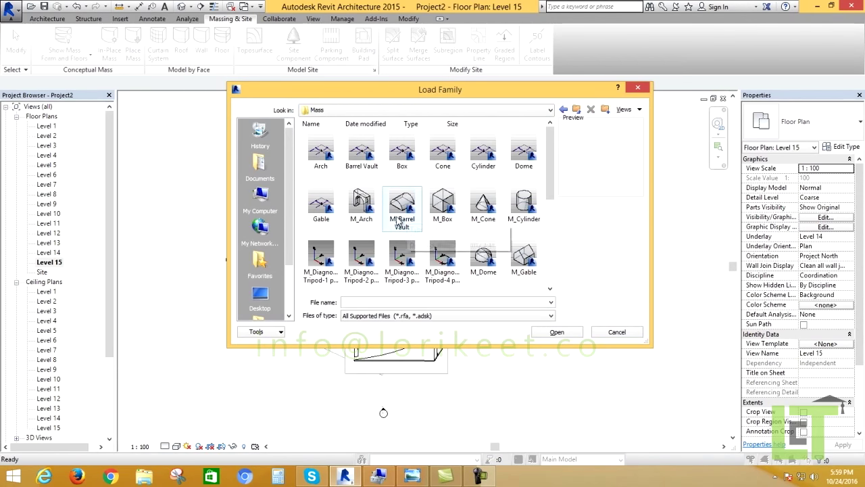
click(484, 269)
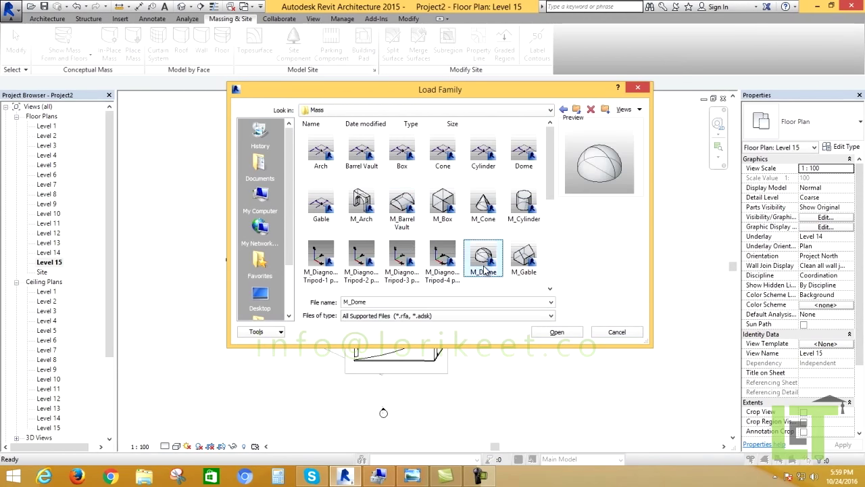
click(555, 337)
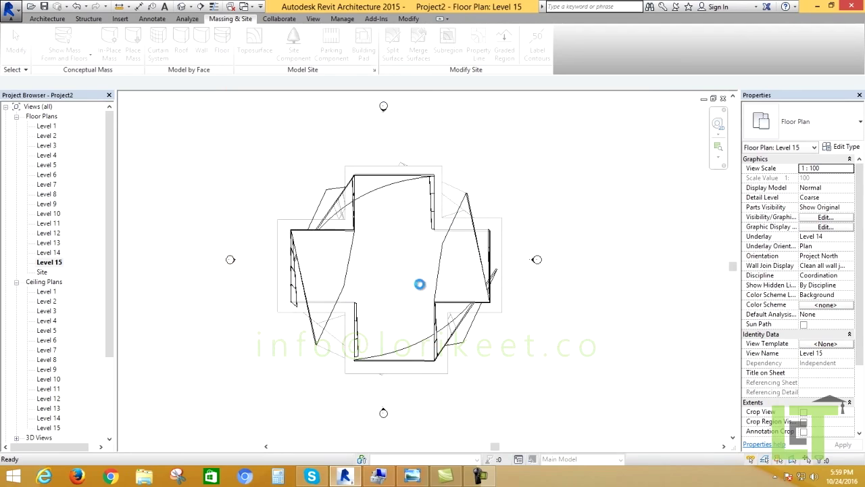
Place the M_Dome at the roof centre, set its Radius and Height to 8000, and orbit to view it
right_click(527, 189)
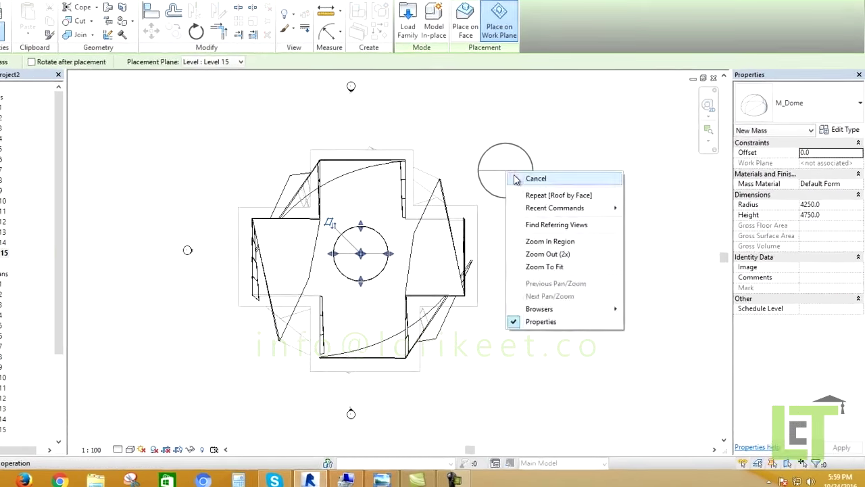
click(536, 195)
mouse_move(386, 408)
middle_down()
mouse_move(363, 290)
mouse_move(365, 346)
middle_up()
text(6)
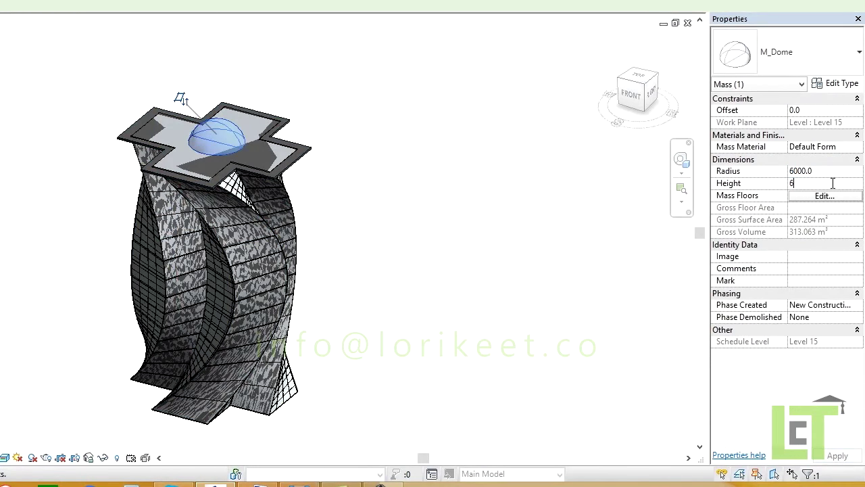
text(000)
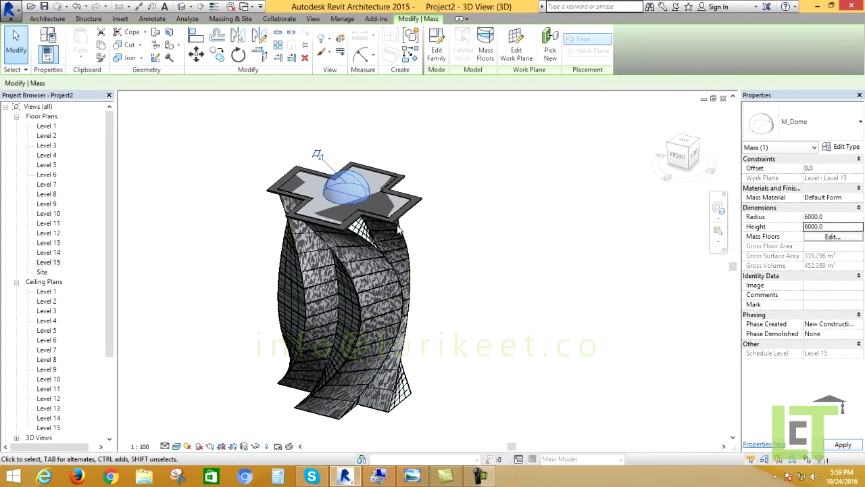
scroll(342, 217, up, 3)
text(8000)
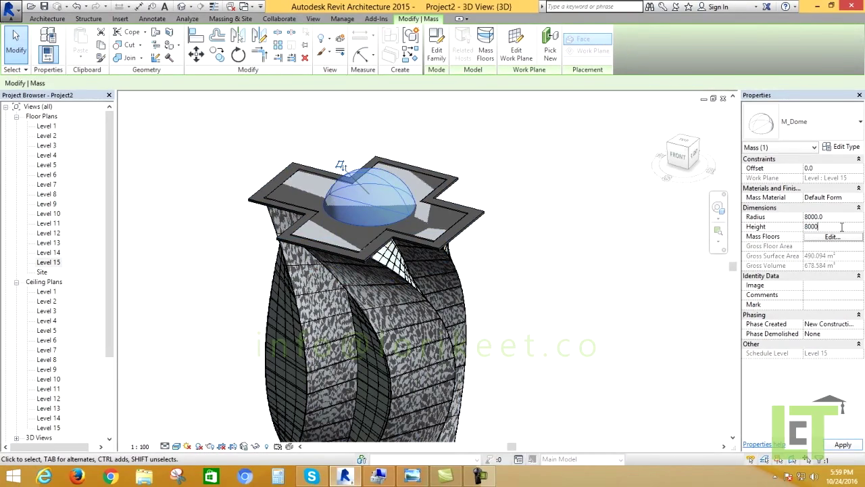
click(560, 239)
mouse_move(469, 286)
shift+middle_down()
mouse_move(567, 304)
mouse_move(546, 280)
shift+middle_up()
scroll(402, 209, up, 2)
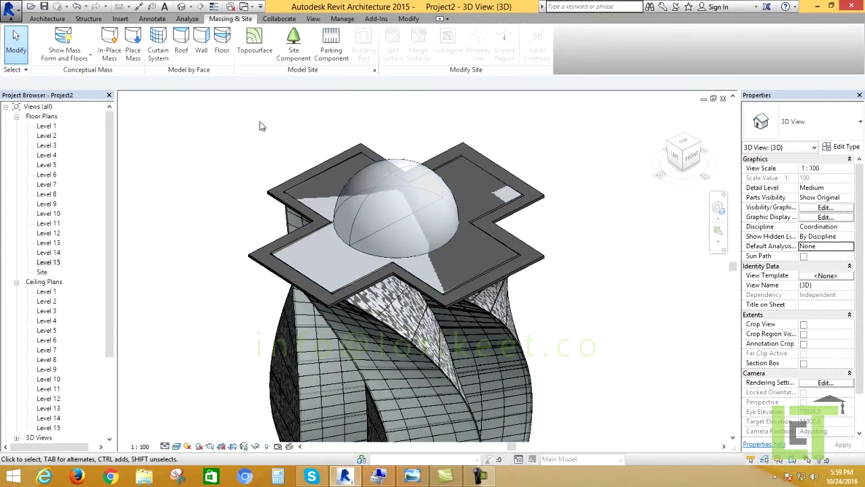
Apply a 1500 x 3000mm Curtain System by Face to the dome's surface
click(163, 54)
click(389, 192)
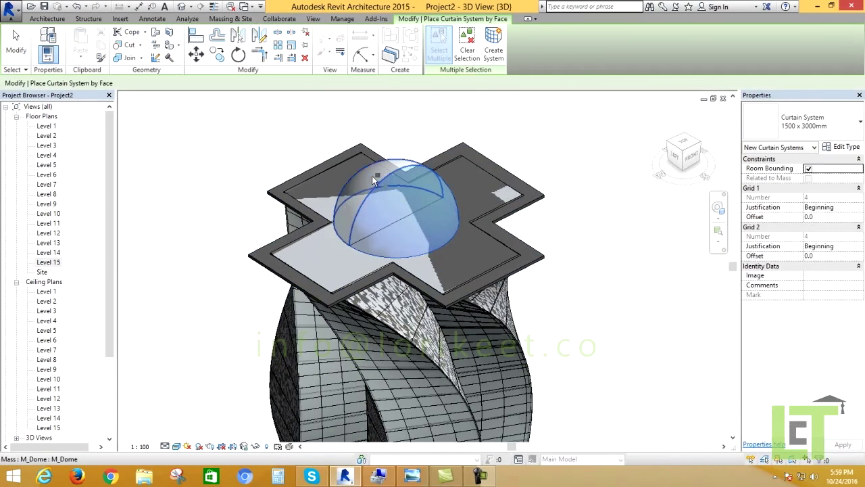
click(494, 48)
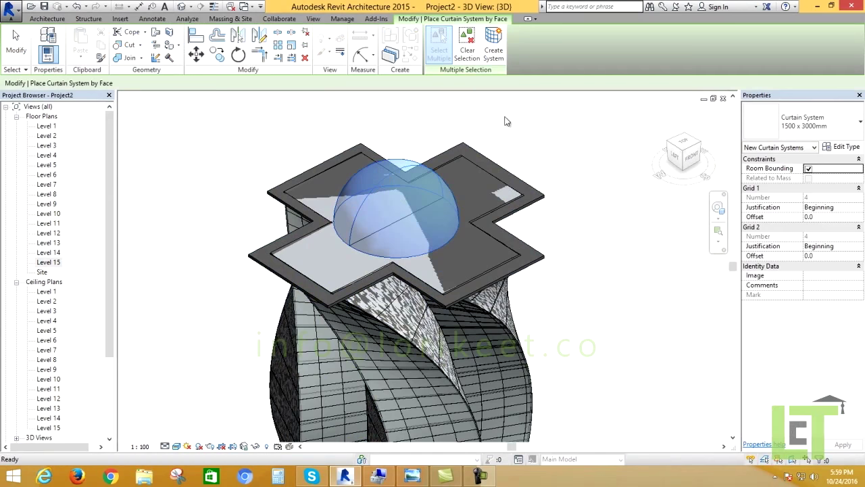
Orbit around the finished tower to view it from the front and back
mouse_move(585, 327)
shift+middle_down()
mouse_move(498, 328)
mouse_move(429, 359)
shift+middle_up()
scroll(499, 327, down, 3)
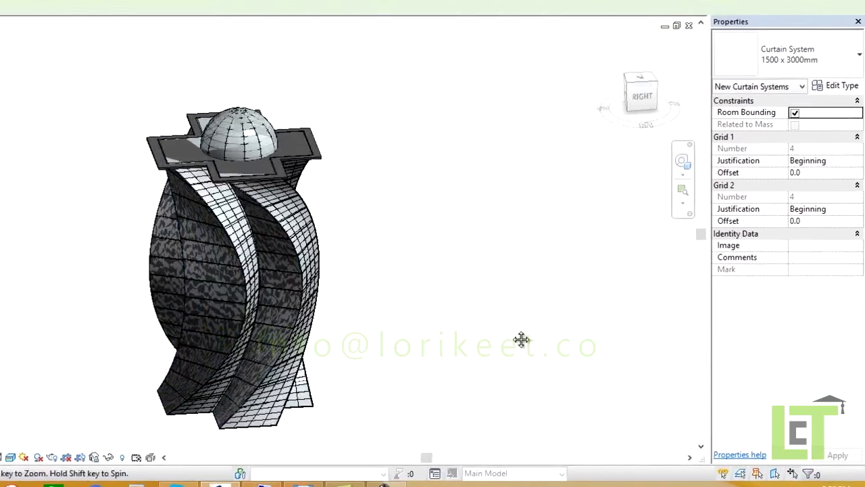
shift+middle_drag(574, 338, 431, 324)
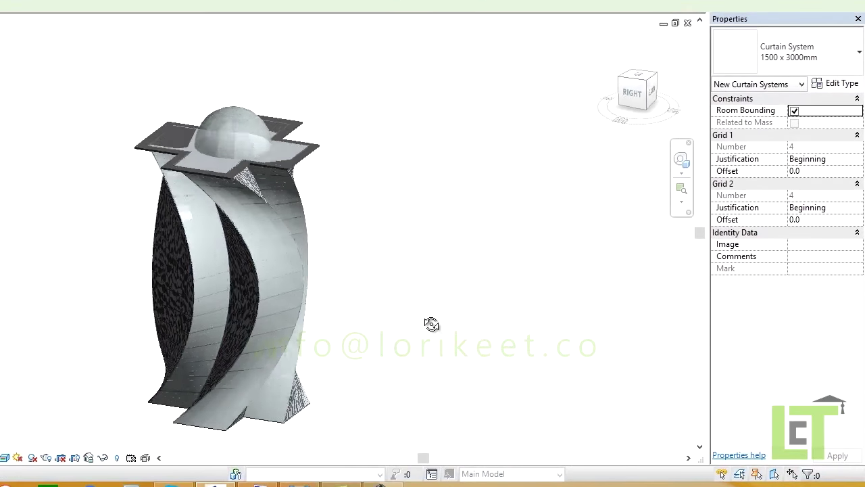
shift+middle_drag(539, 350, 402, 369)
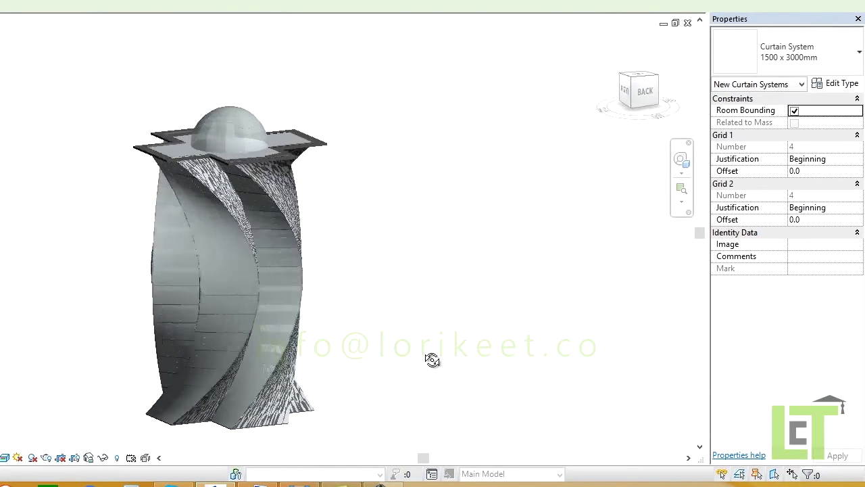